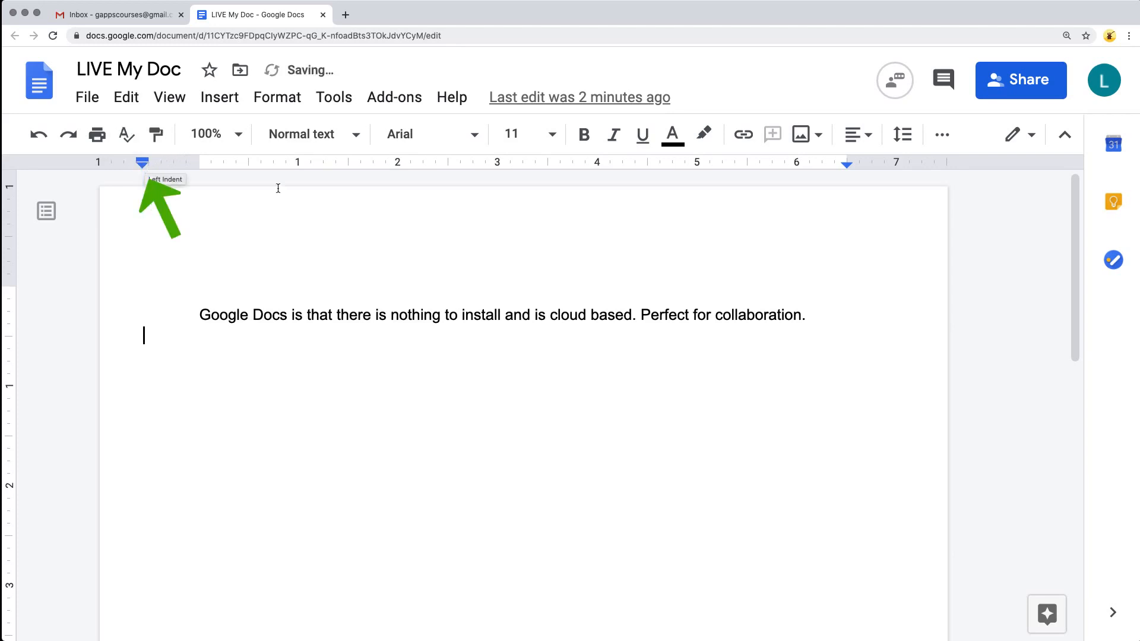
Extend the right indent to the 7-inch mark and enter the filler lines Dsfdffsd, Sfd, Dsf, Sdf, Dfs and sdffds below the paragraph.
drag(851, 162, 896, 164)
click(146, 336)
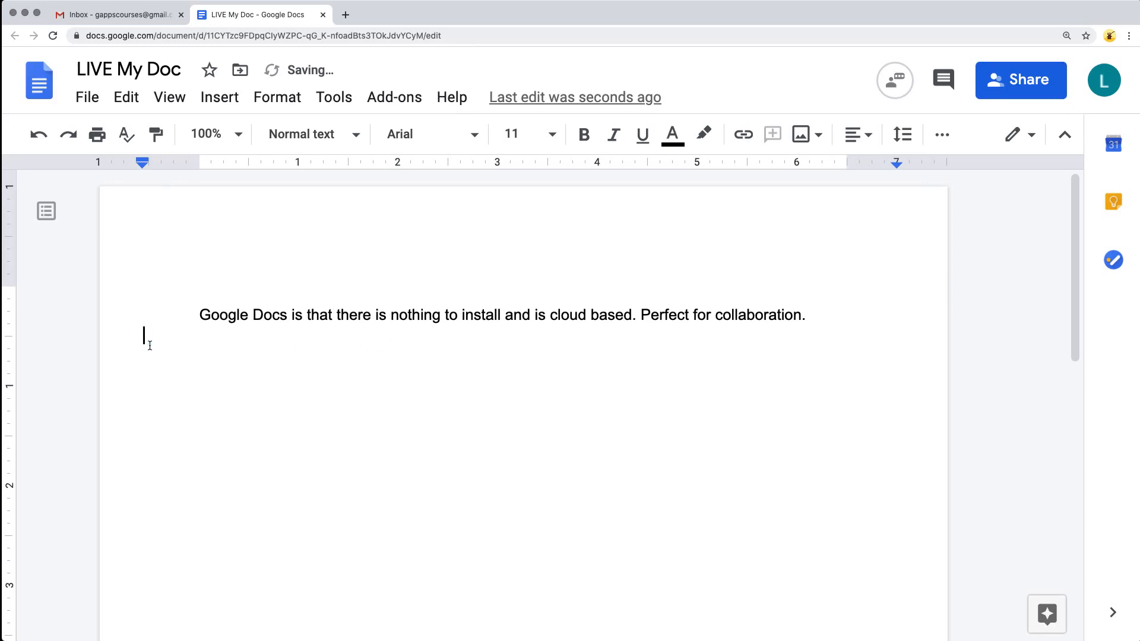
text(dsfdffsd)
key(Return)
text(sfd dsf sdf )
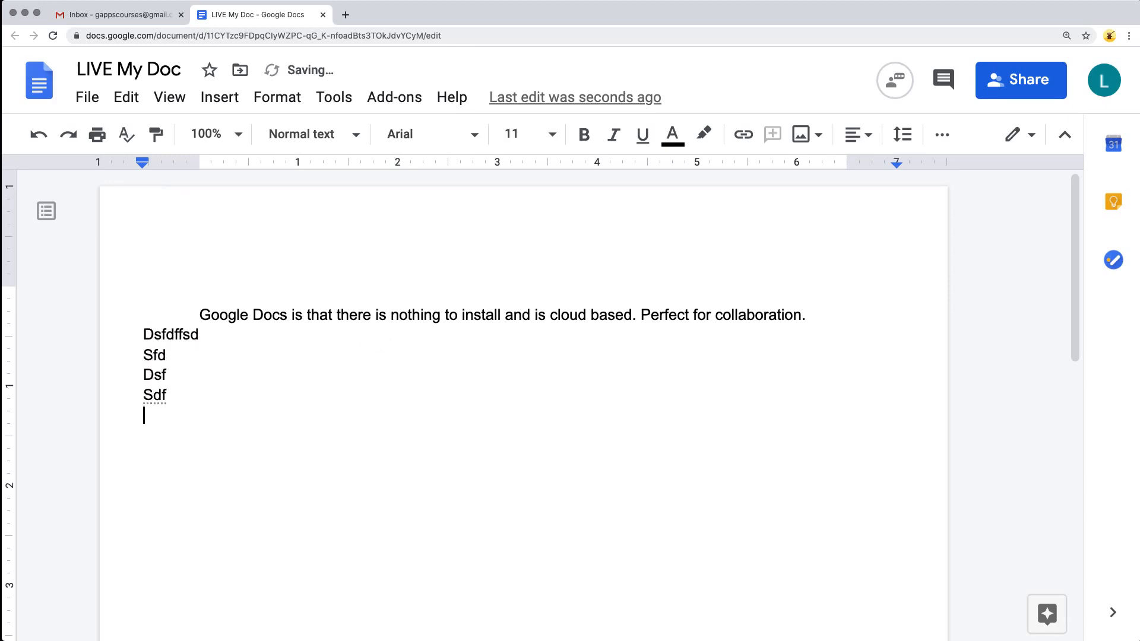
text(dfs sdffds)
Set the left indent of the sdffds line to the page margin and add the text dfsdfdfs below it after a blank line.
mouse_move(142, 163)
mouse_down()
mouse_move(431, 169)
mouse_move(151, 170)
mouse_move(200, 164)
mouse_up()
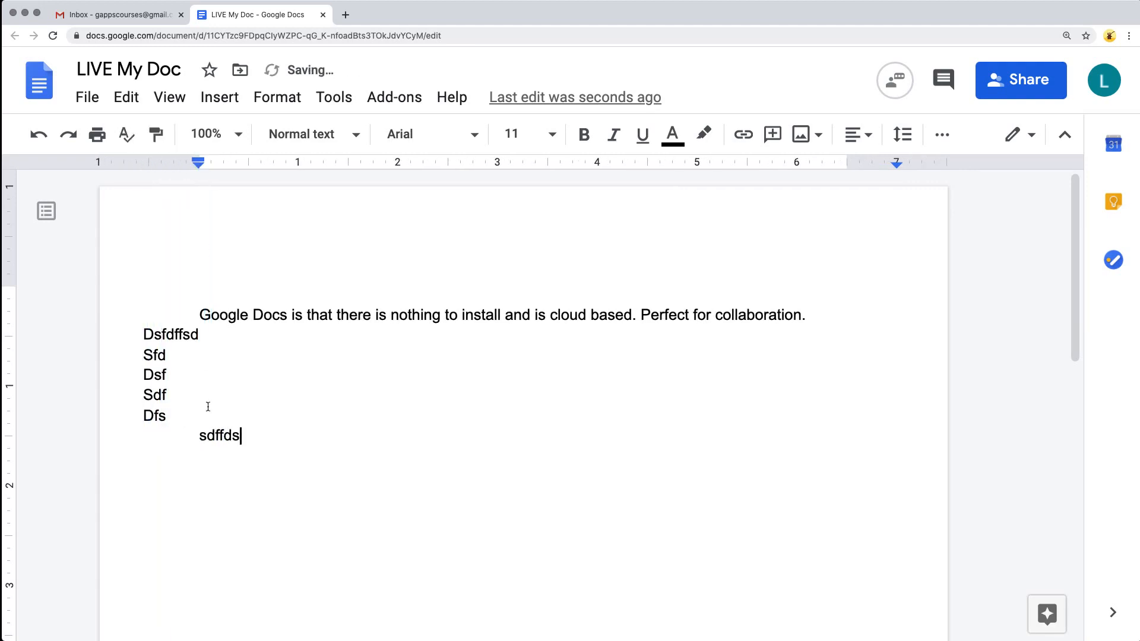
key(Return)
text(dfsdfdfs)
click(264, 435)
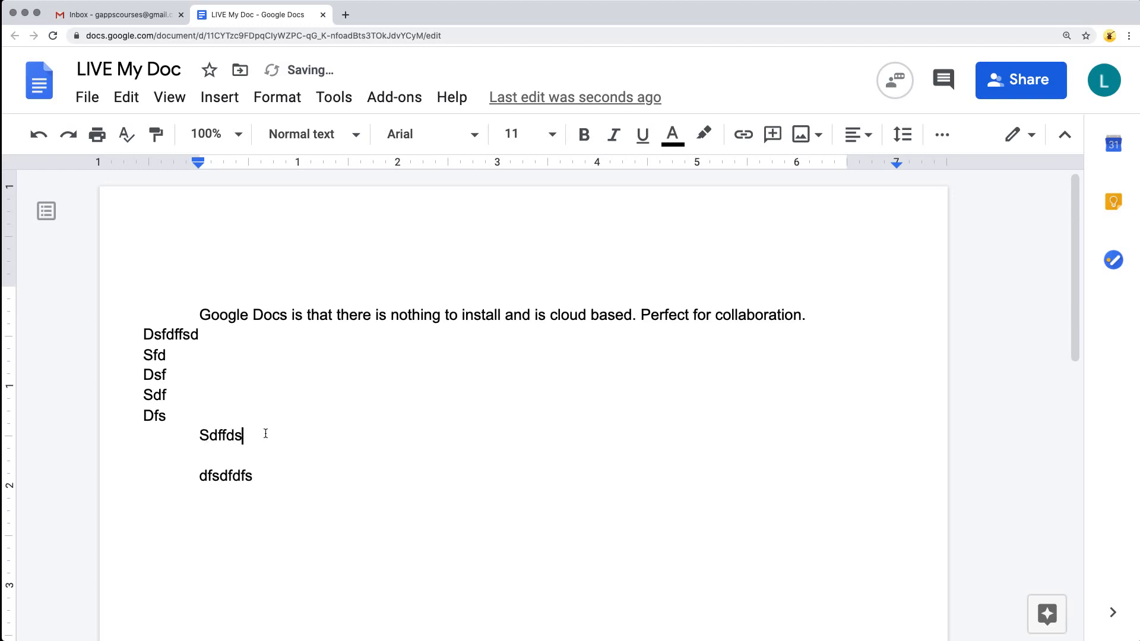
In the page setup, choose landscape orientation and Letter (8.5" x 11") paper.
click(88, 97)
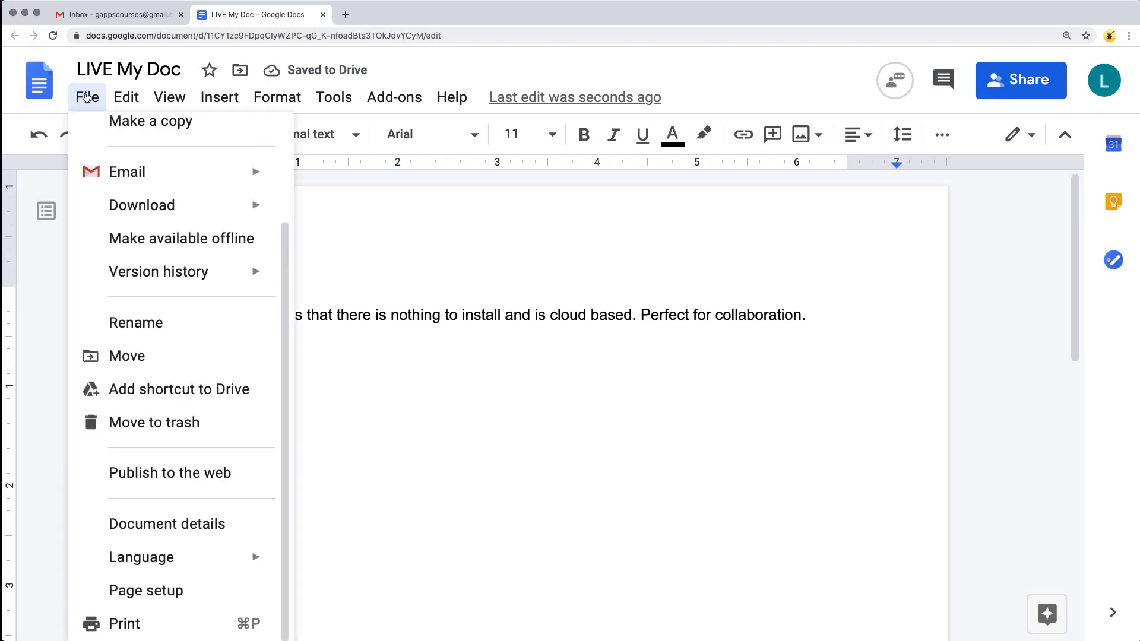
click(165, 602)
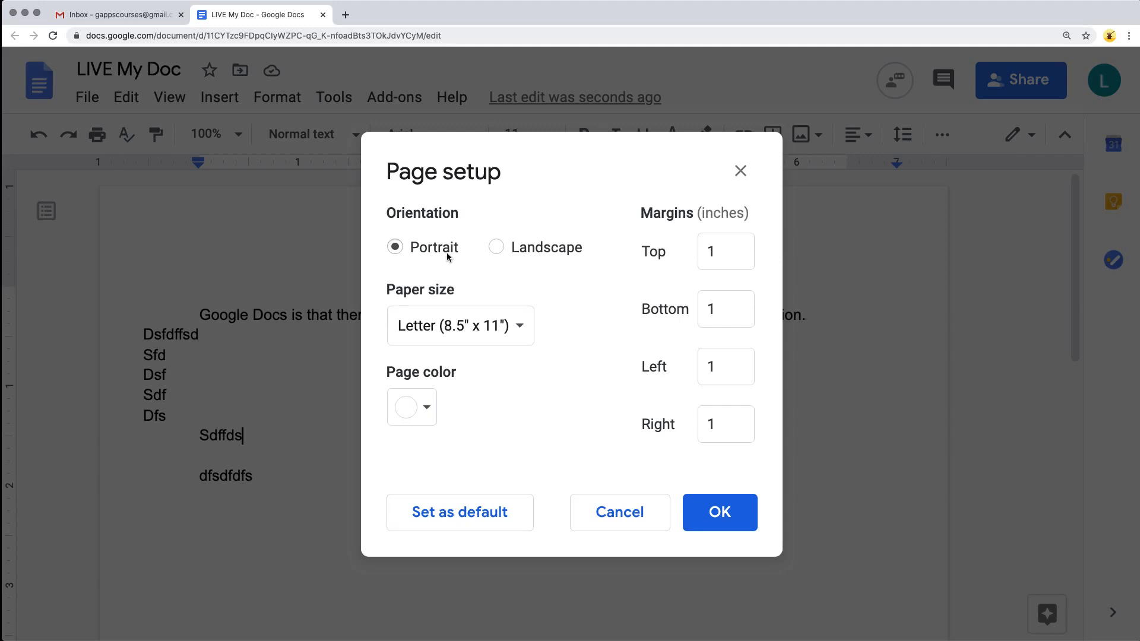
click(496, 248)
click(469, 340)
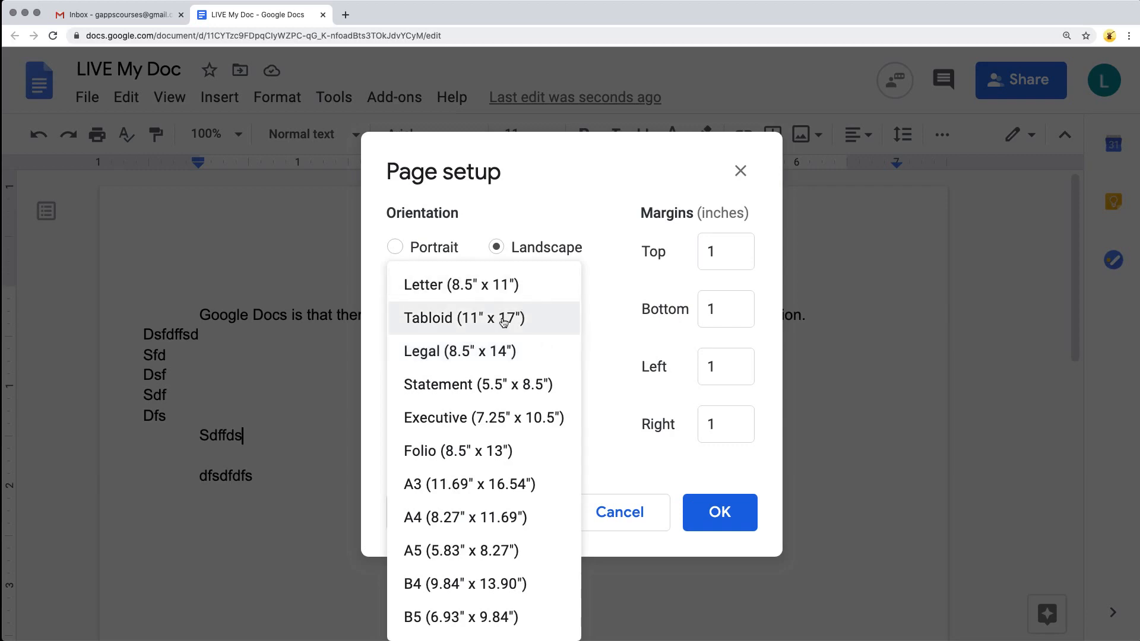
click(464, 288)
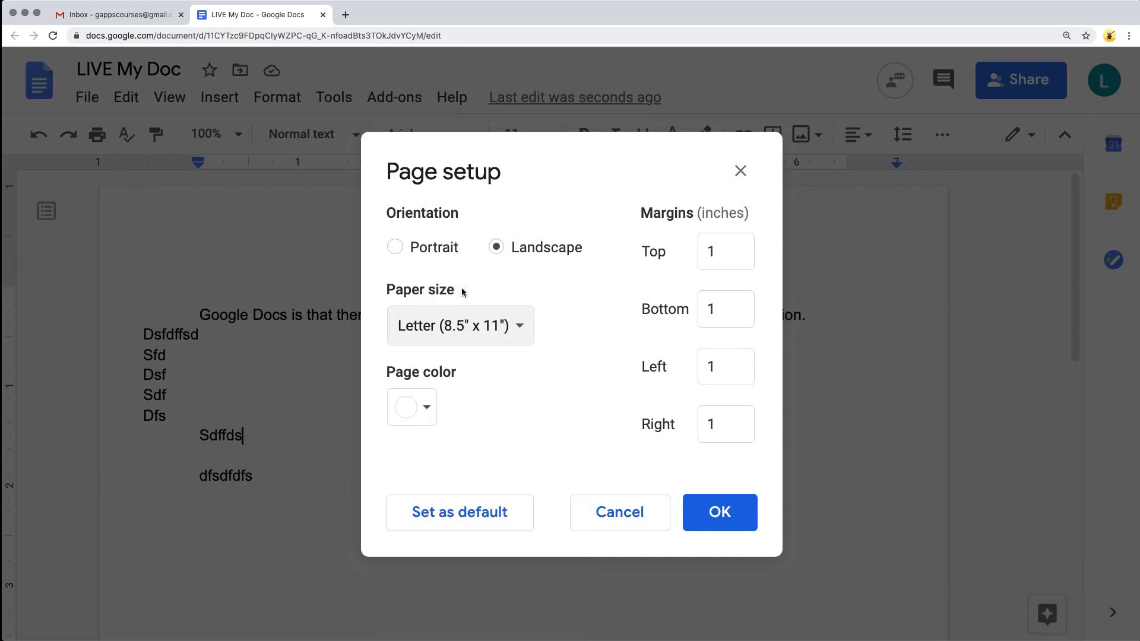
Set the page color to orange and the orientation to portrait.
click(425, 410)
click(449, 248)
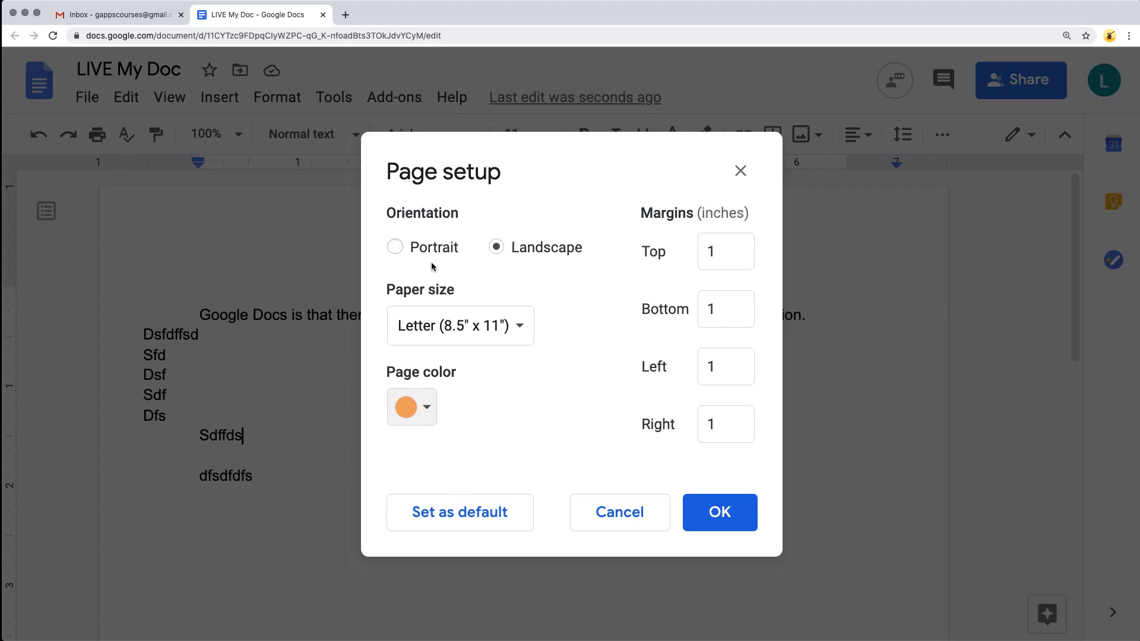
click(394, 249)
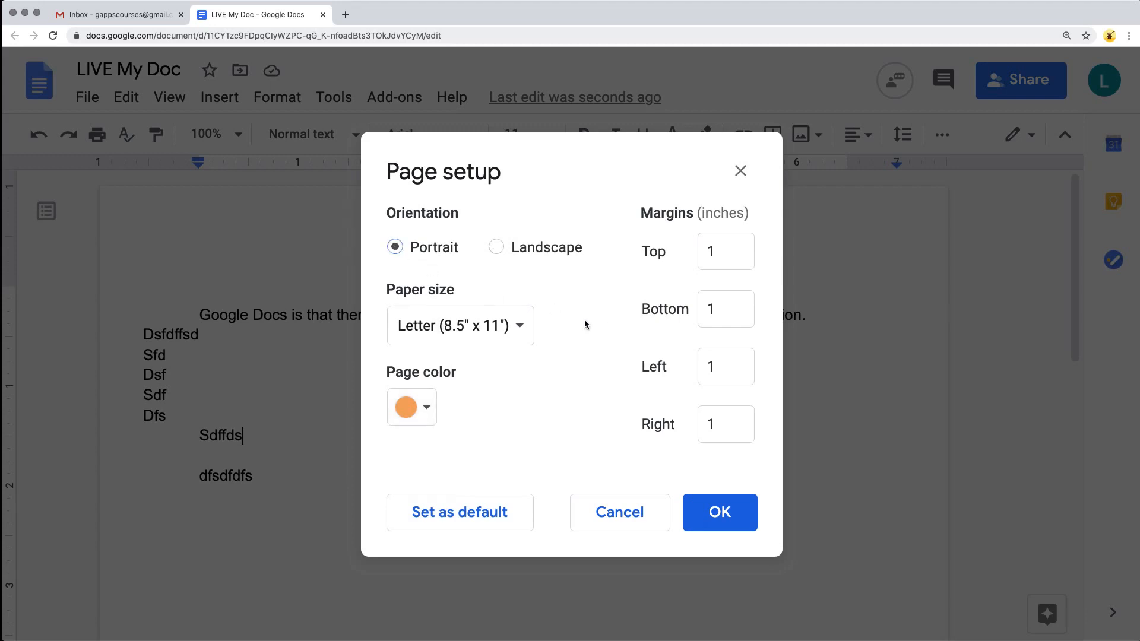
Set the top, bottom, left and right page margins to 2 inches and apply the page setup.
drag(717, 252, 681, 248)
text(2)
drag(729, 309, 702, 330)
text(2)
drag(722, 369, 690, 374)
text(2)
click(730, 425)
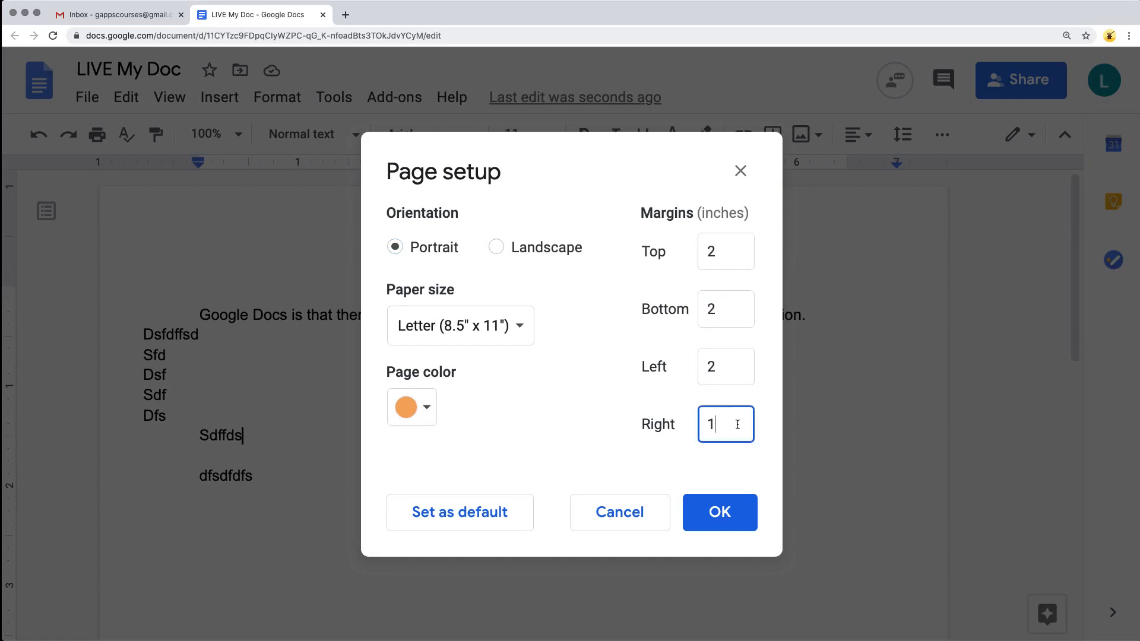
drag(730, 425, 666, 426)
text(2)
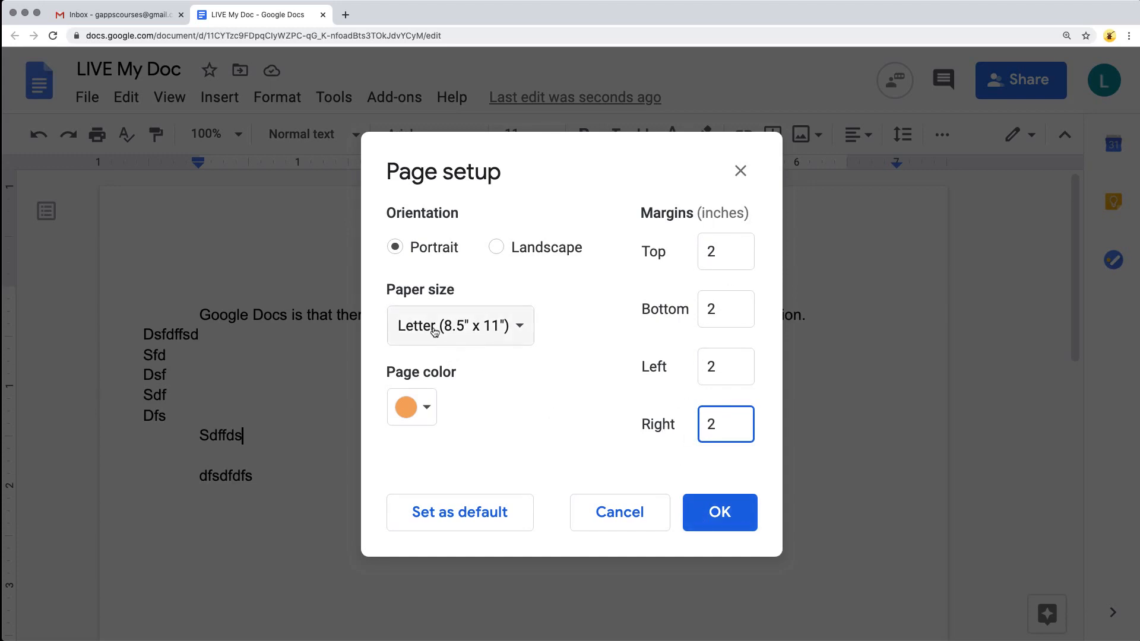
click(710, 515)
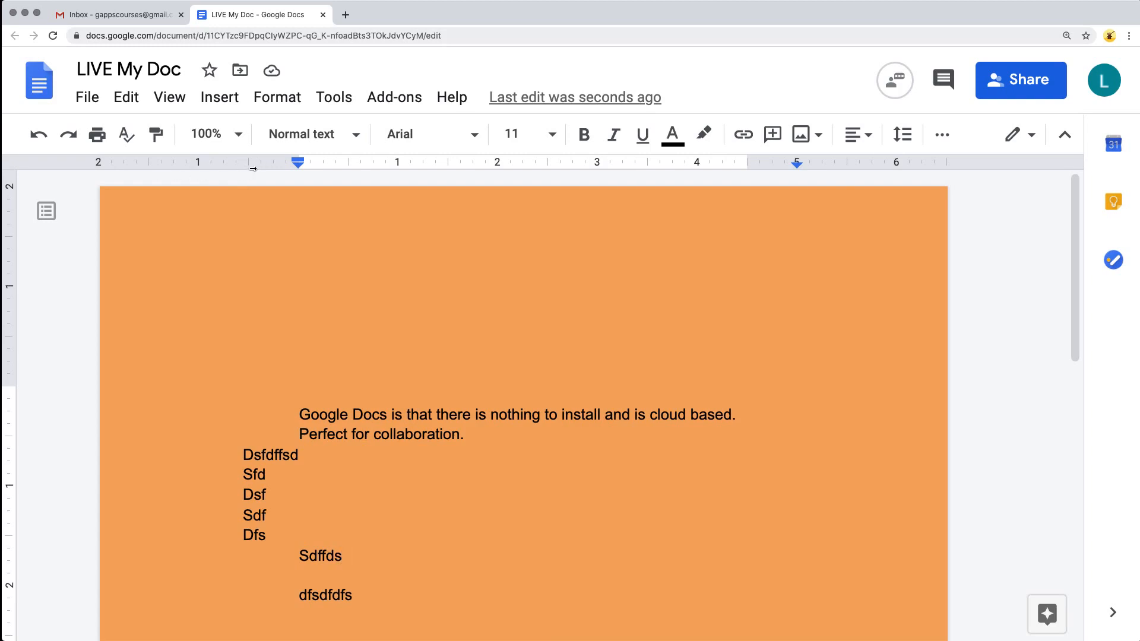
scroll(742, 272, down, 5)
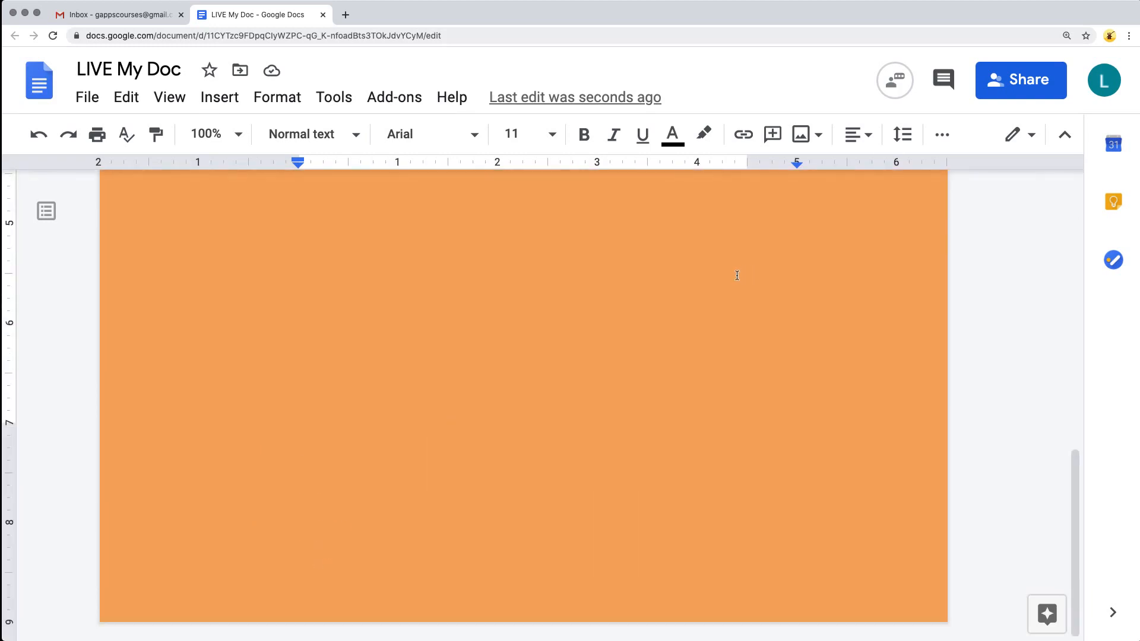
scroll(712, 275, up, 5)
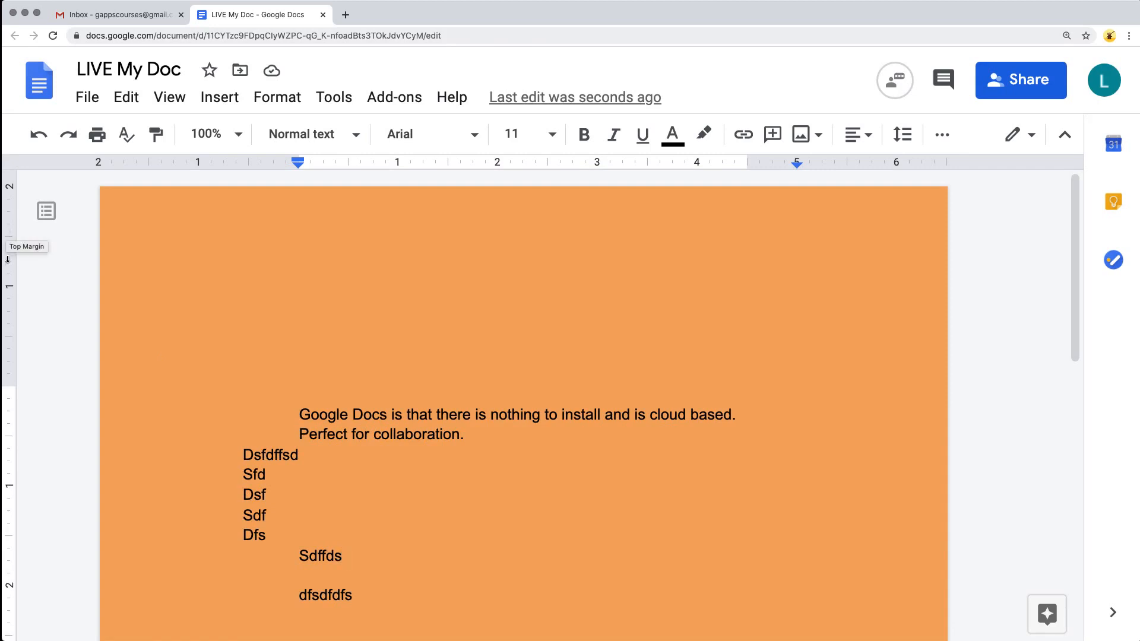
scroll(14, 368, down, 10)
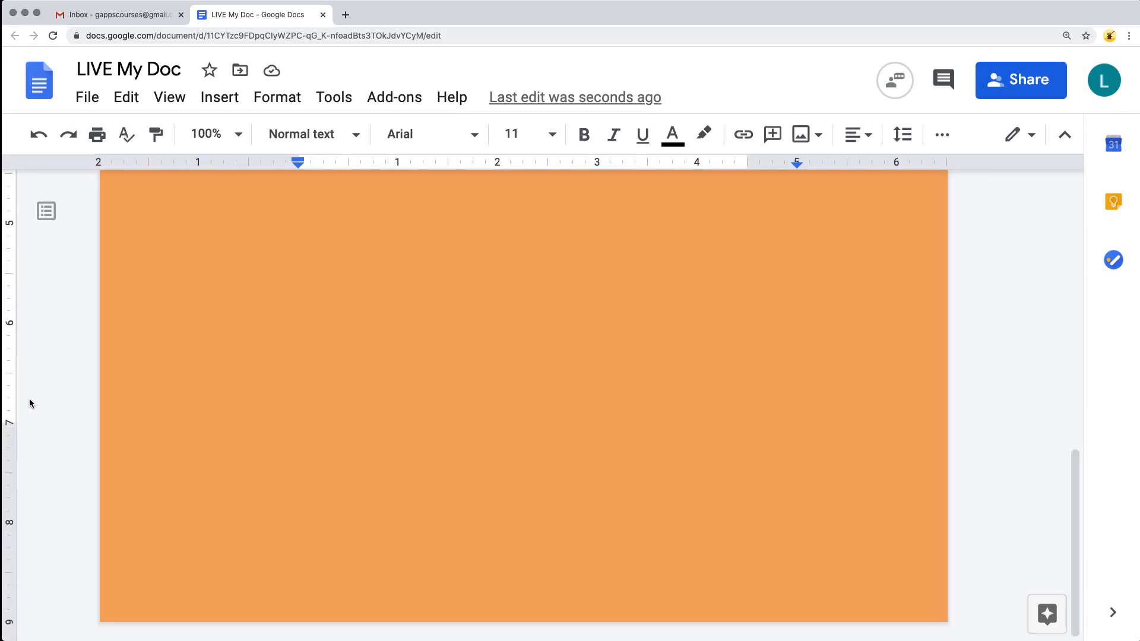
scroll(81, 347, up, 10)
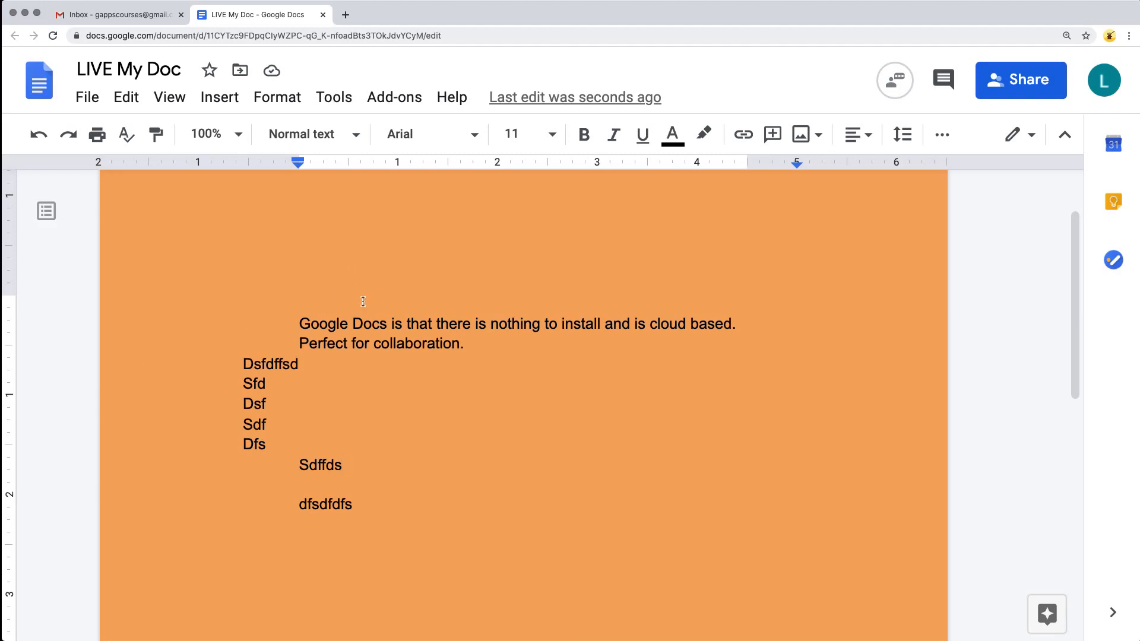
In the page setup, change the page color to white.
click(86, 97)
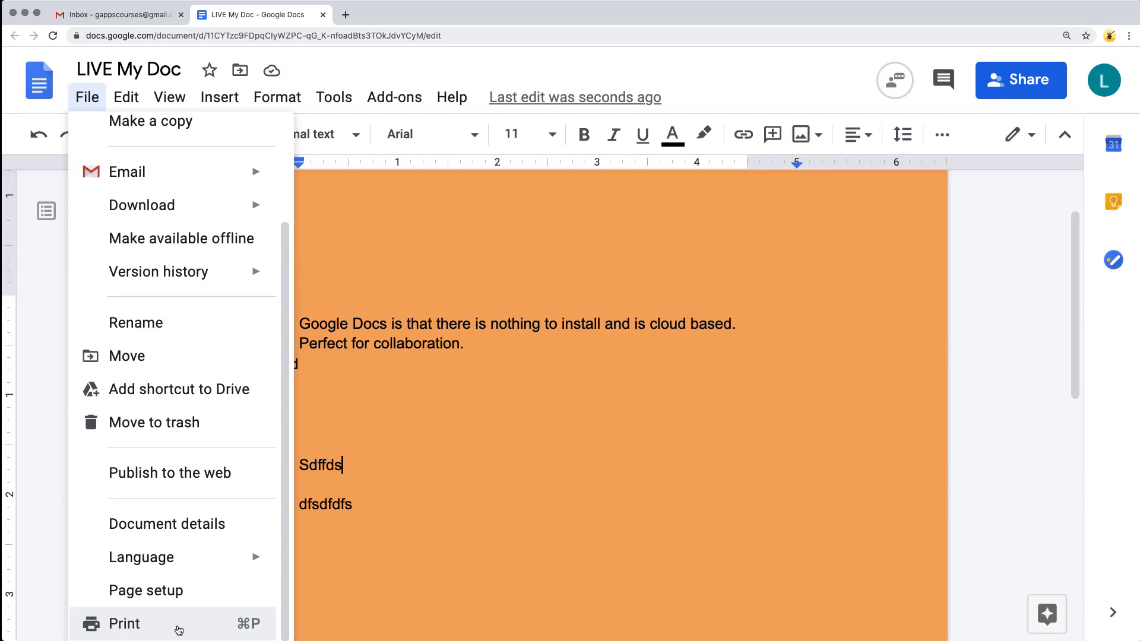
click(184, 590)
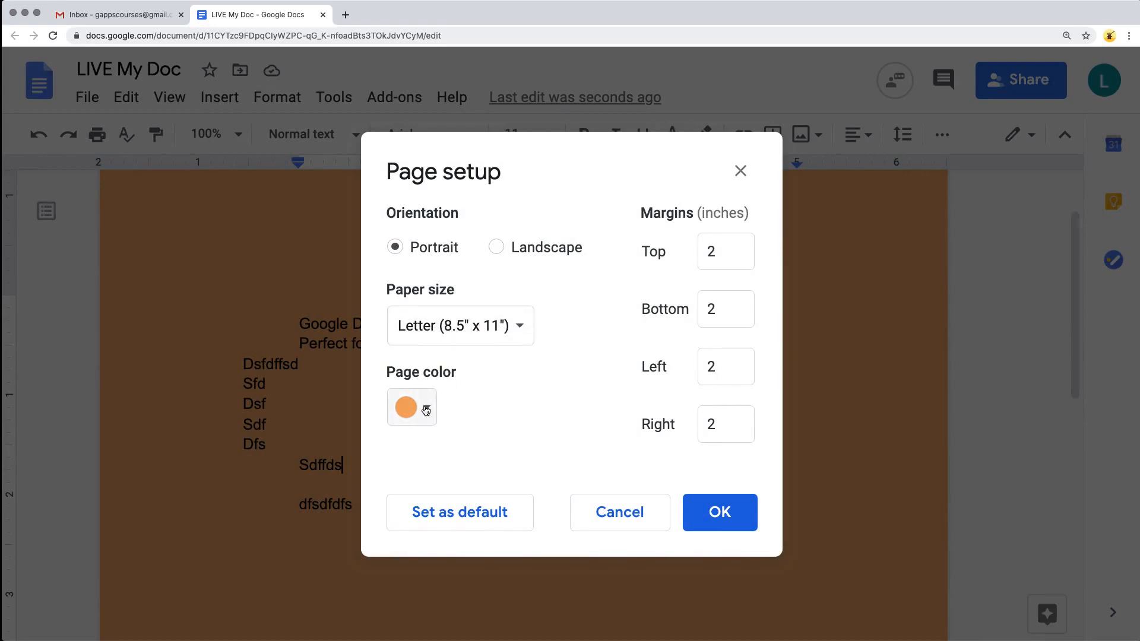
click(426, 408)
click(612, 152)
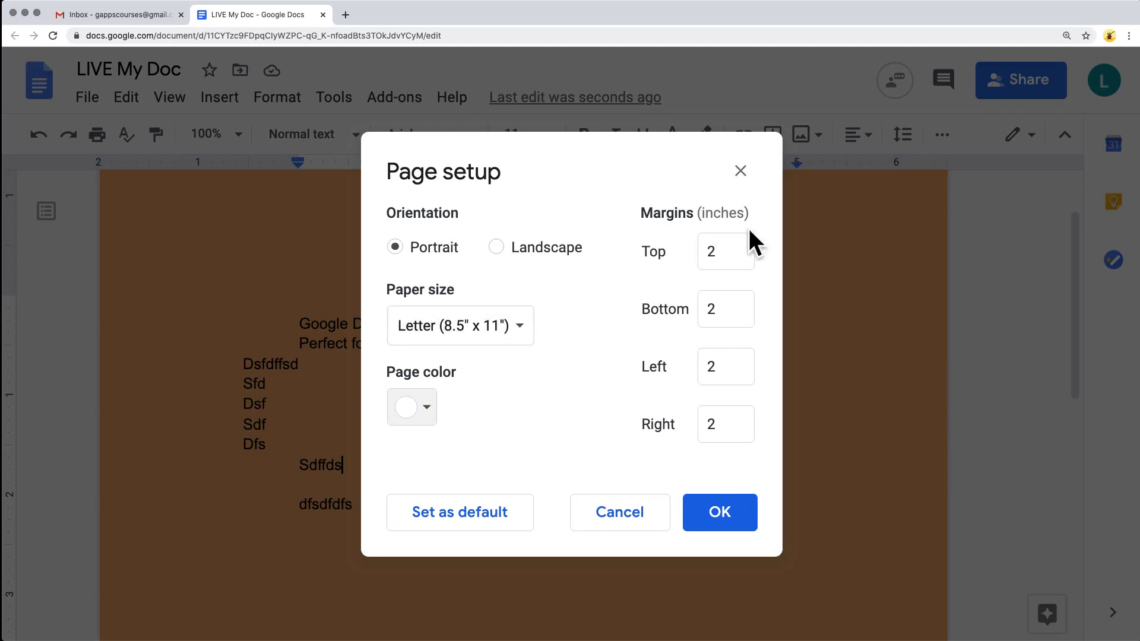
Set the top, bottom, left and right page margins to 1 inch and apply the page setup.
click(724, 243)
double_click(699, 253)
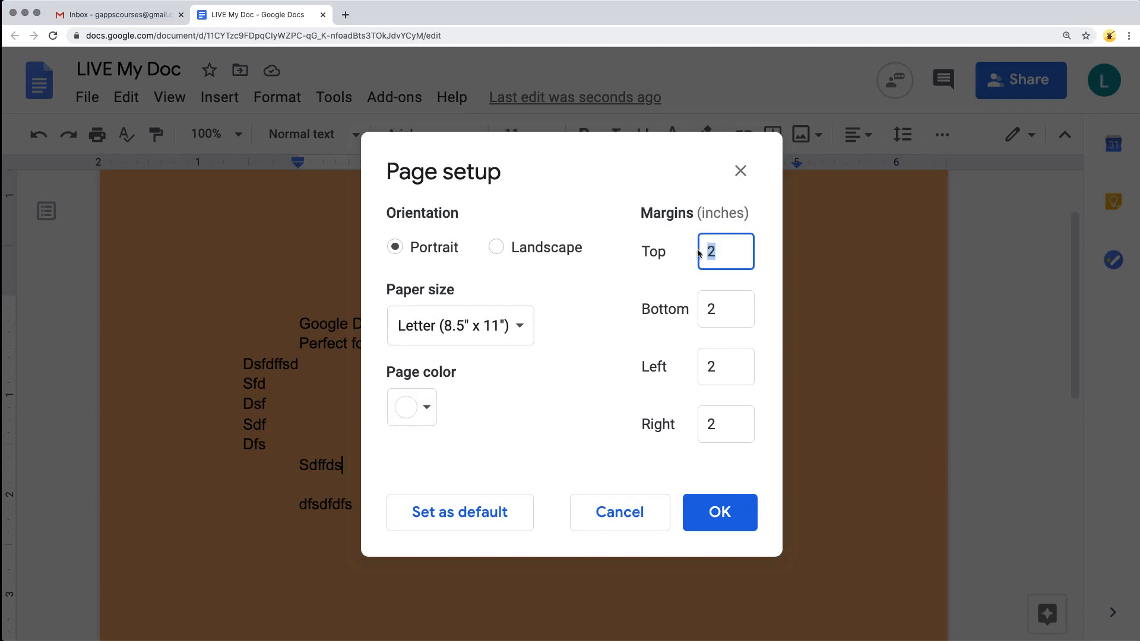
text(1)
double_click(714, 313)
text(1)
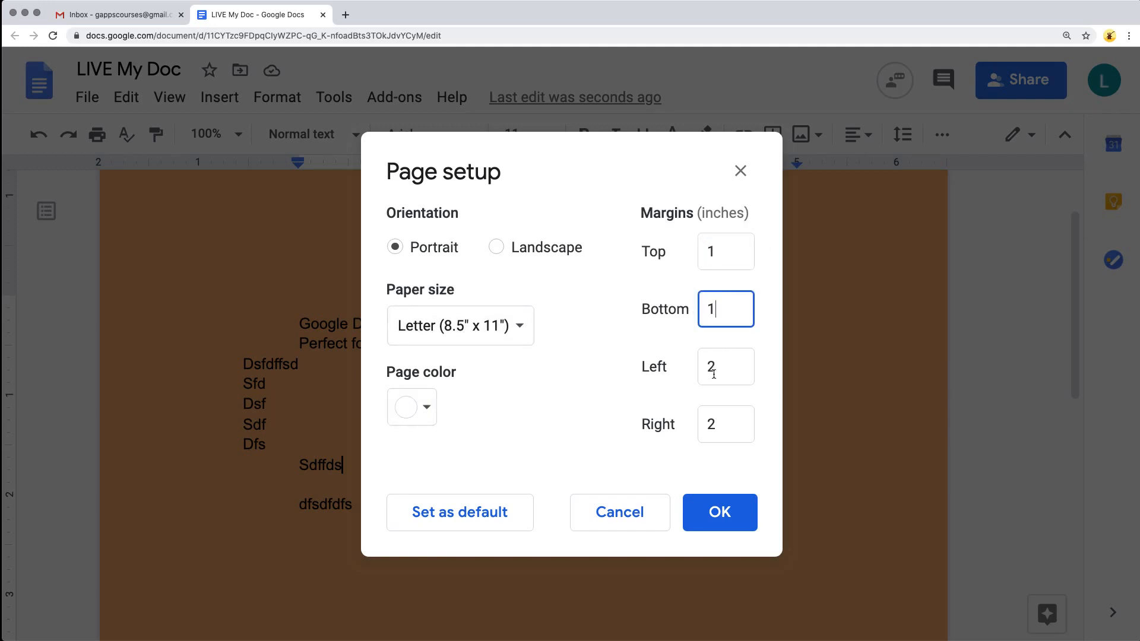
double_click(713, 372)
text(1)
double_click(722, 421)
text(1)
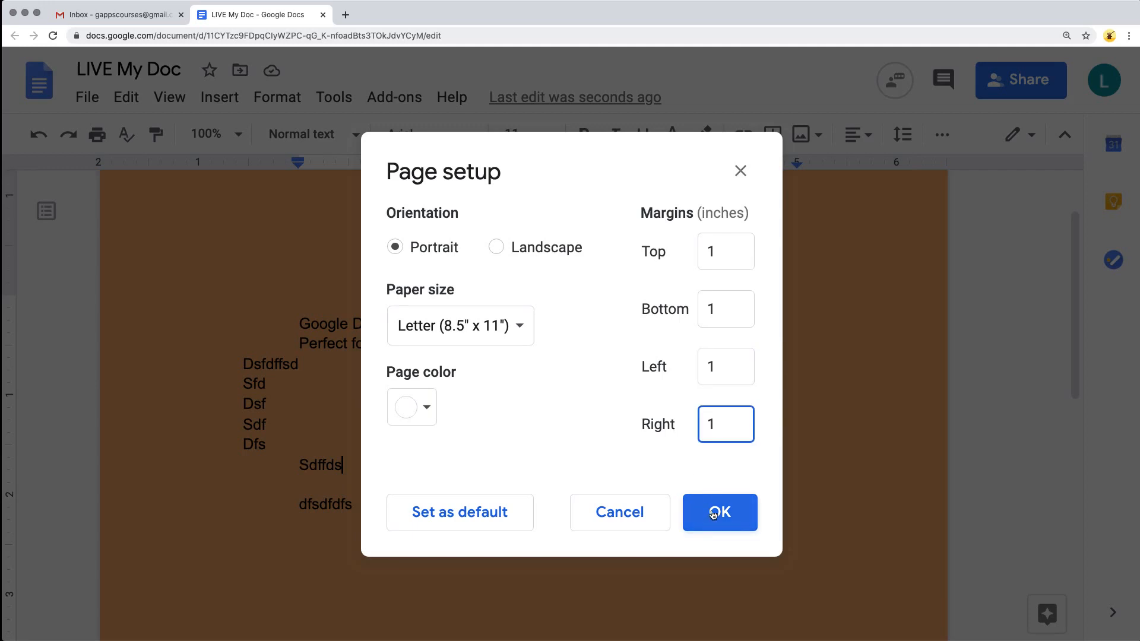
click(713, 518)
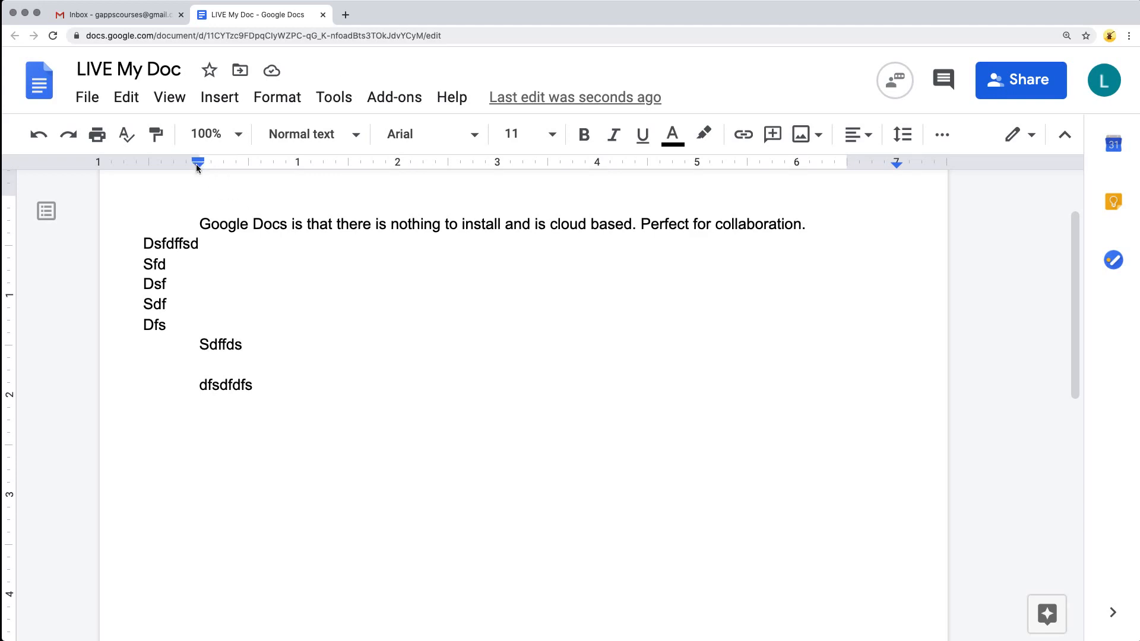
mouse_move(198, 167)
mouse_down()
mouse_move(122, 166)
mouse_move(198, 167)
mouse_up()
drag(897, 171, 846, 168)
key(super+z)
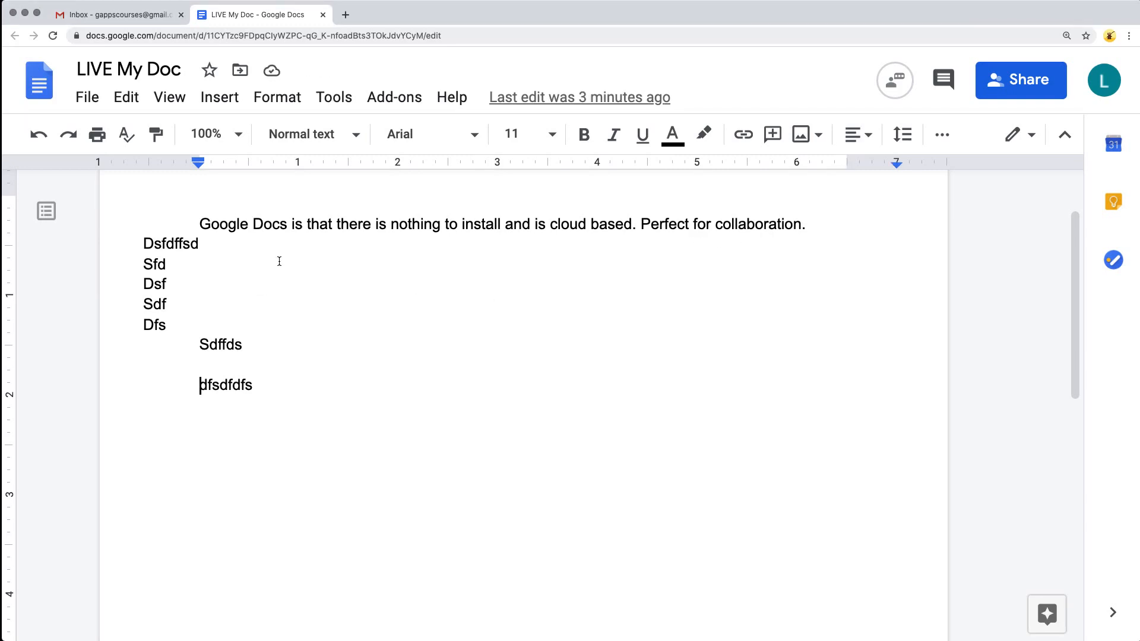
In the indentation options for the dfsdfdfs line, set the left indentation to 1 inch.
click(265, 101)
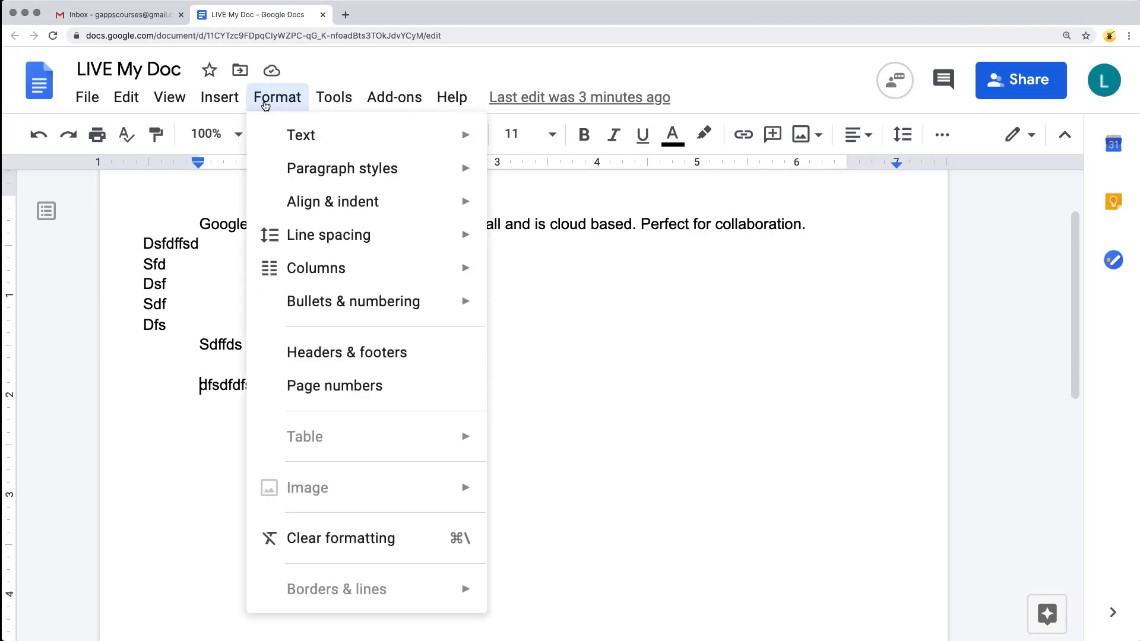
mouse_move(314, 208)
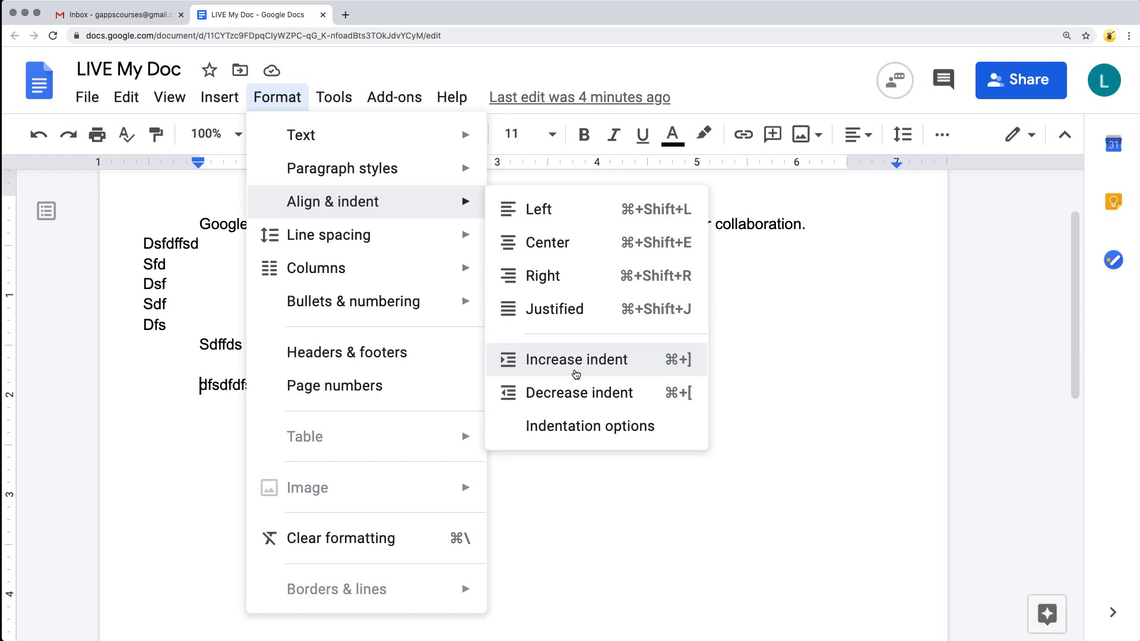
click(583, 426)
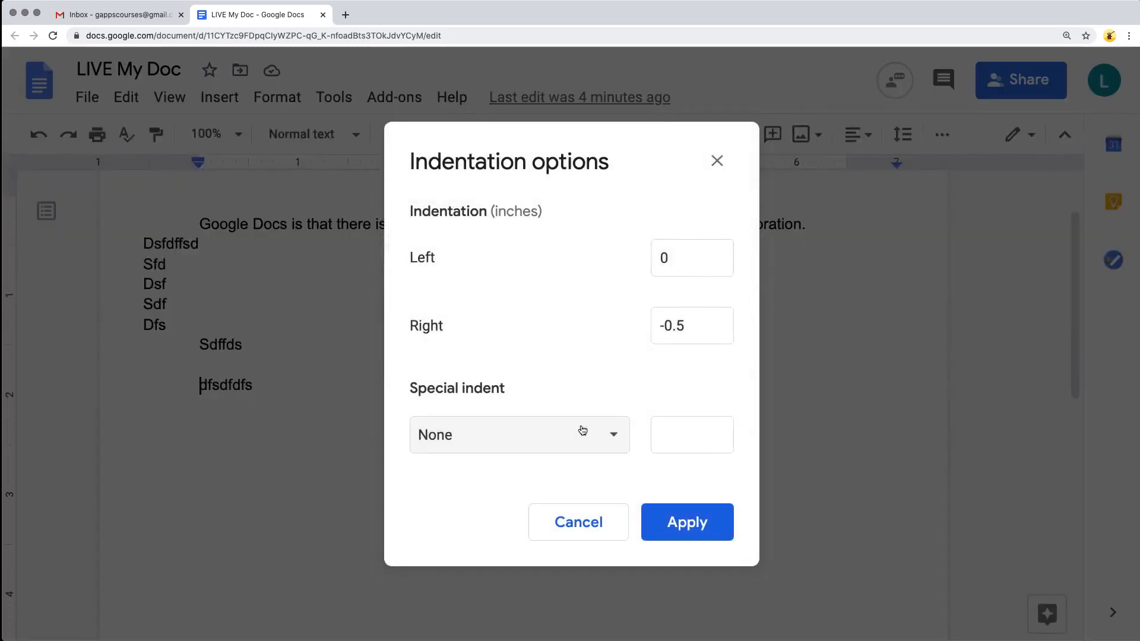
click(697, 258)
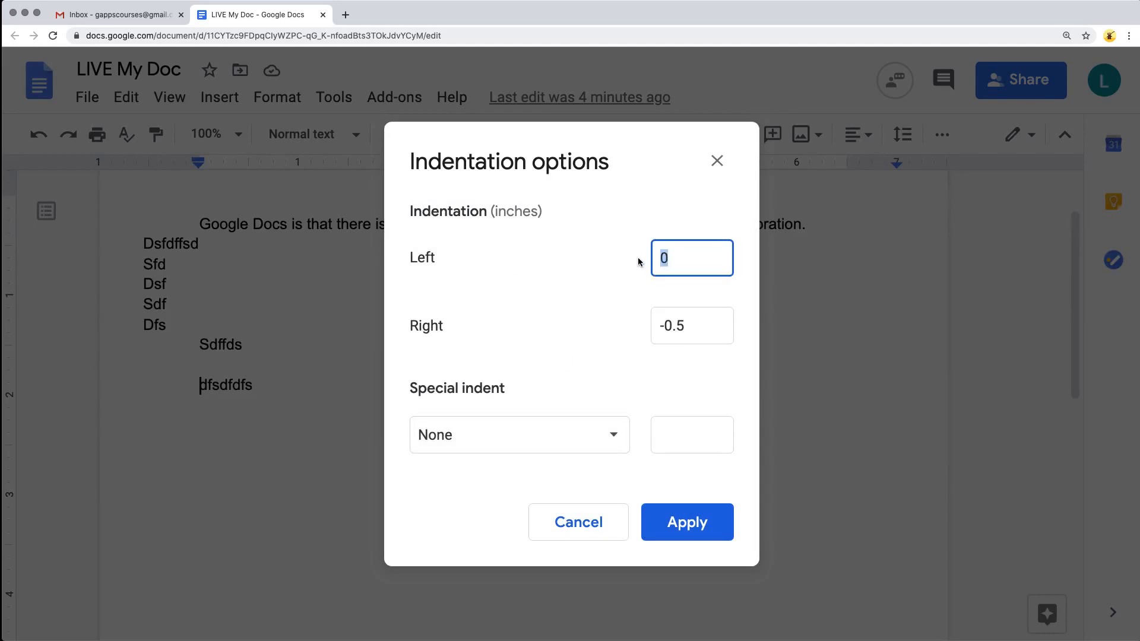
text(1)
Set a first-line special indent of 1 inch for the dfsdfdfs line and apply the indentation options.
click(527, 439)
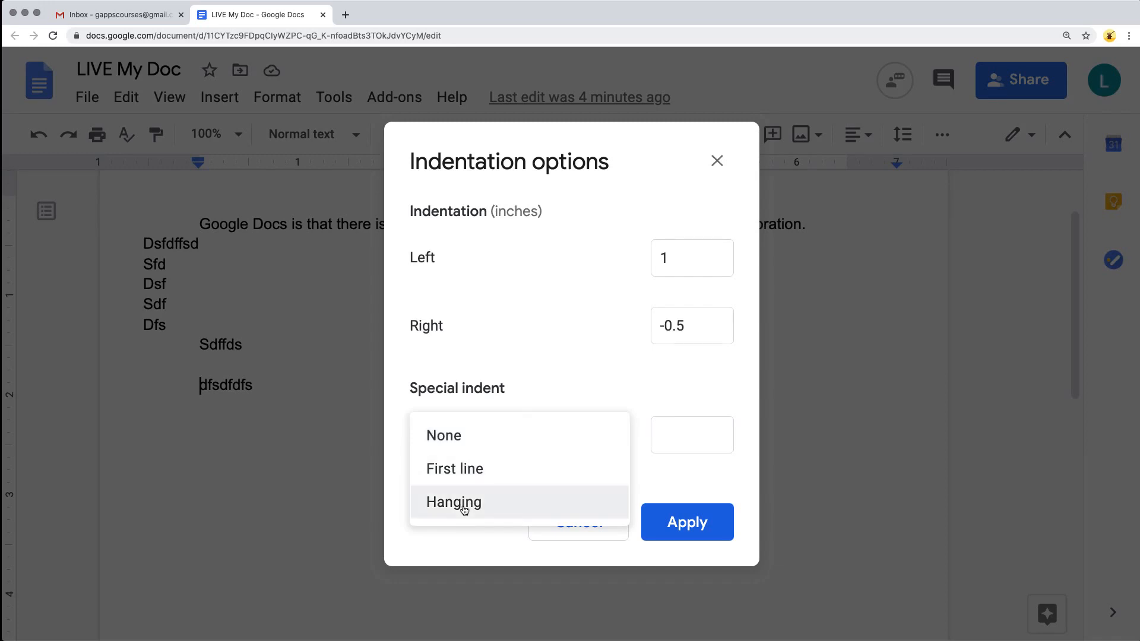
click(584, 350)
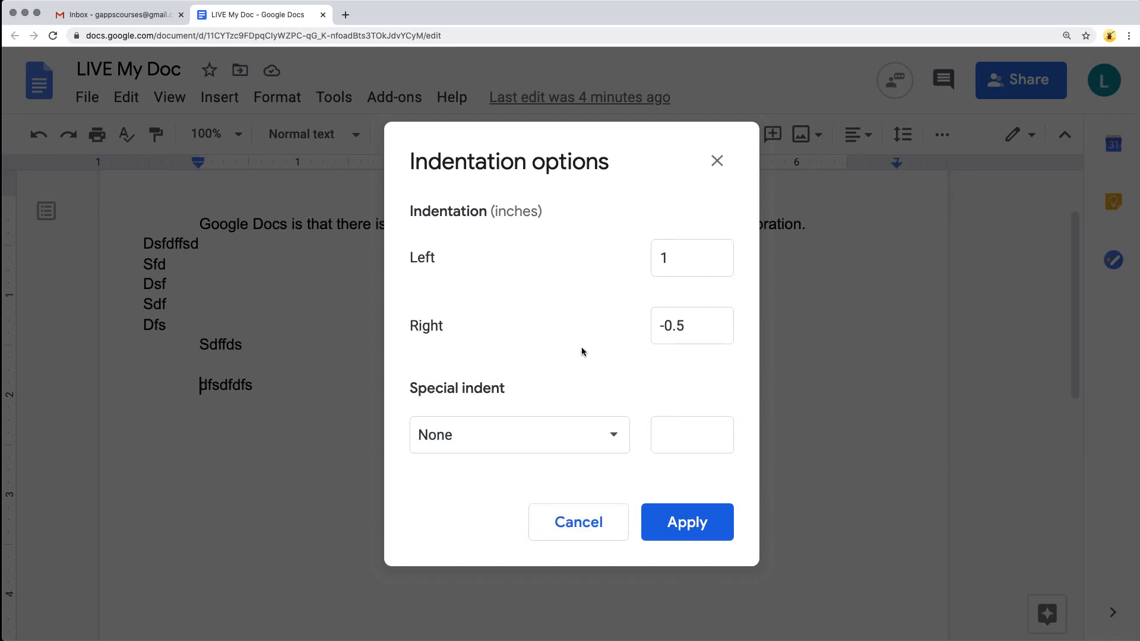
click(679, 441)
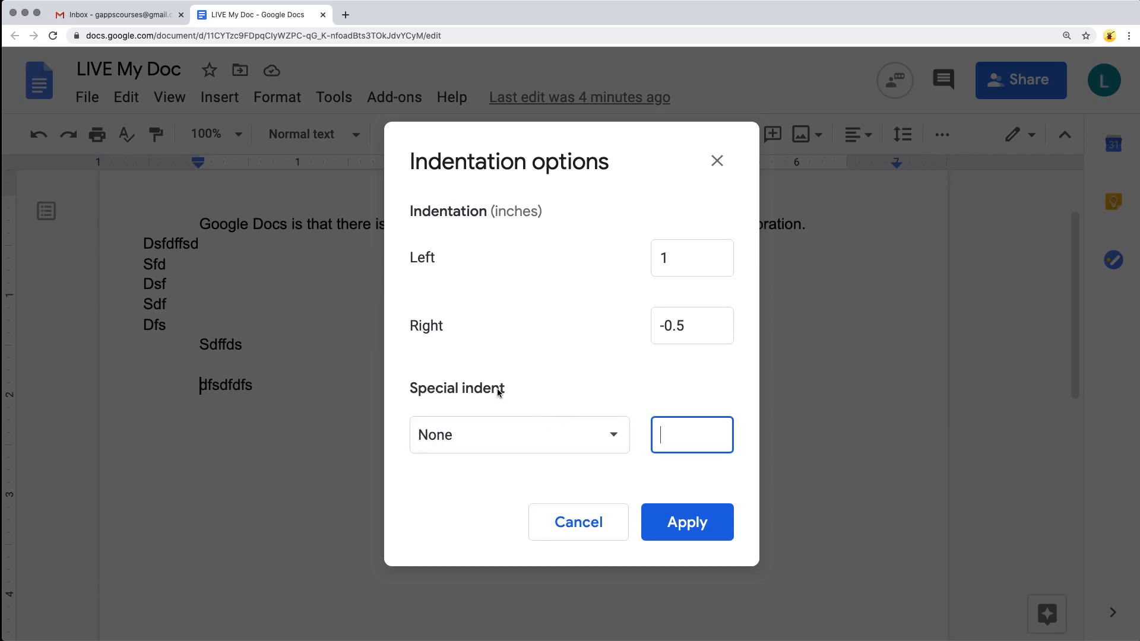
click(465, 428)
click(464, 468)
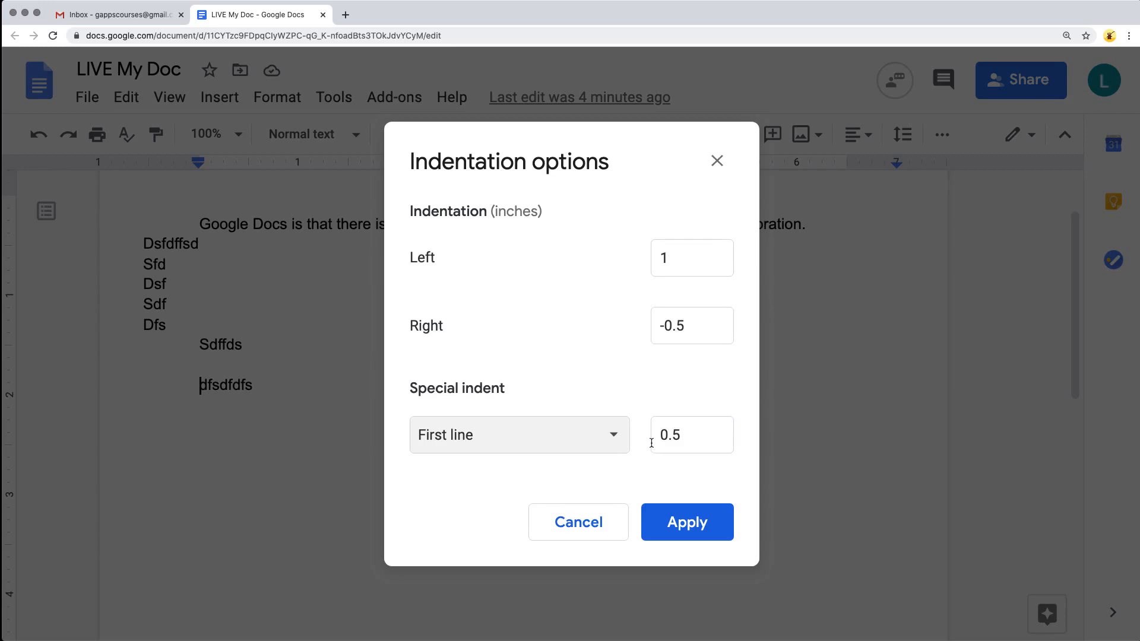
drag(698, 442, 647, 437)
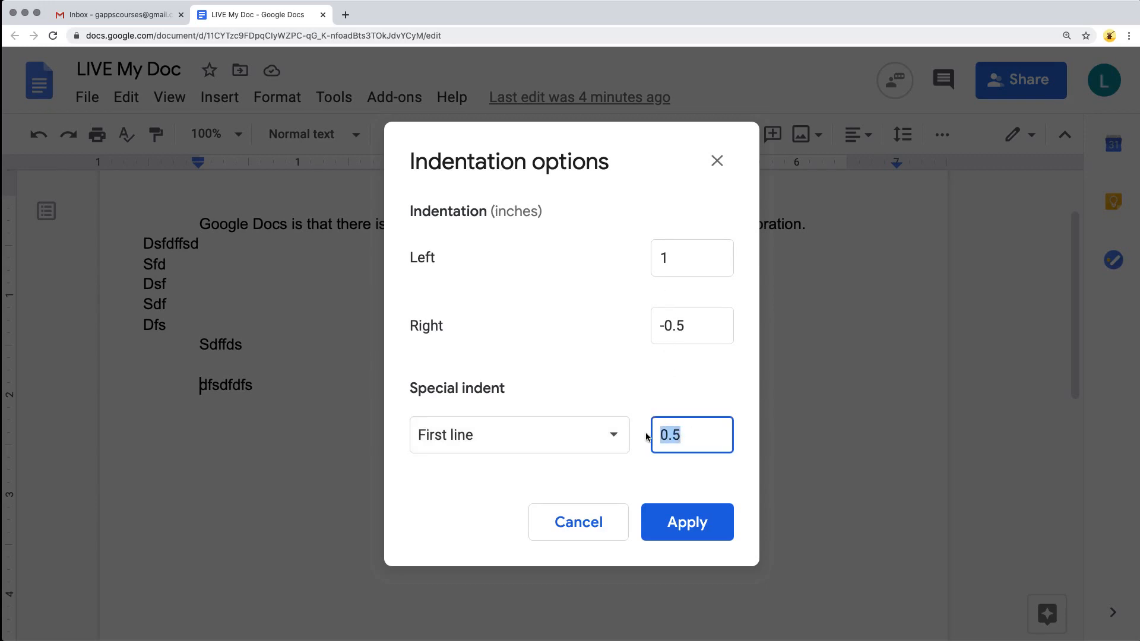
text(1)
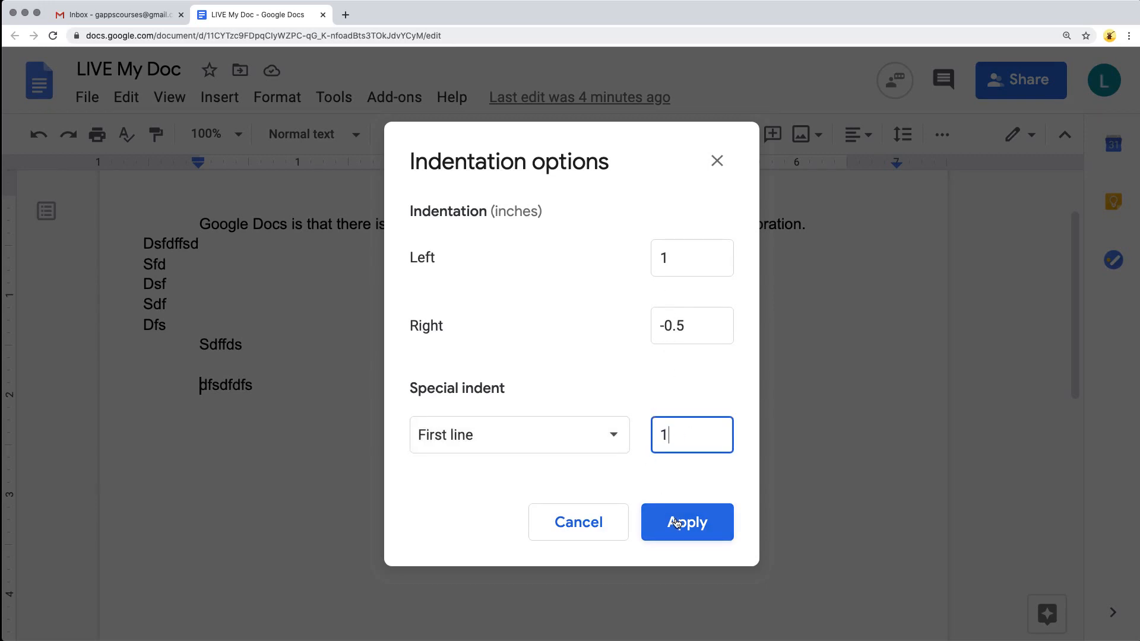
click(675, 523)
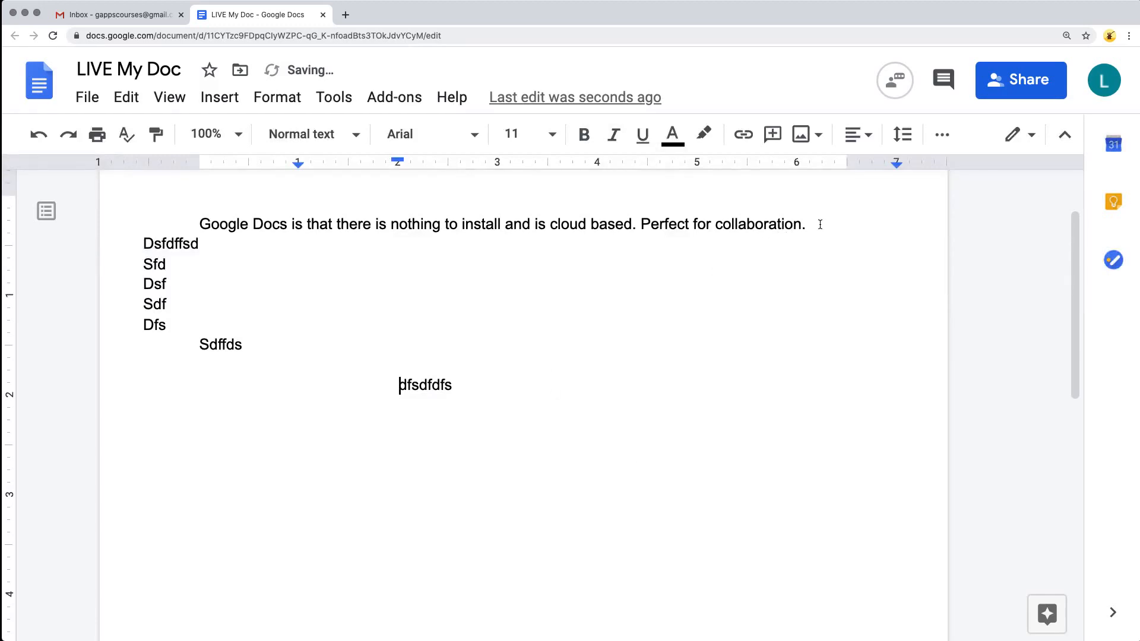
Copy the opening Google Docs sentence and paste it repeatedly below the dfsdfdfs line to build several paragraphs of sample text.
drag(820, 224, 201, 225)
click(467, 386)
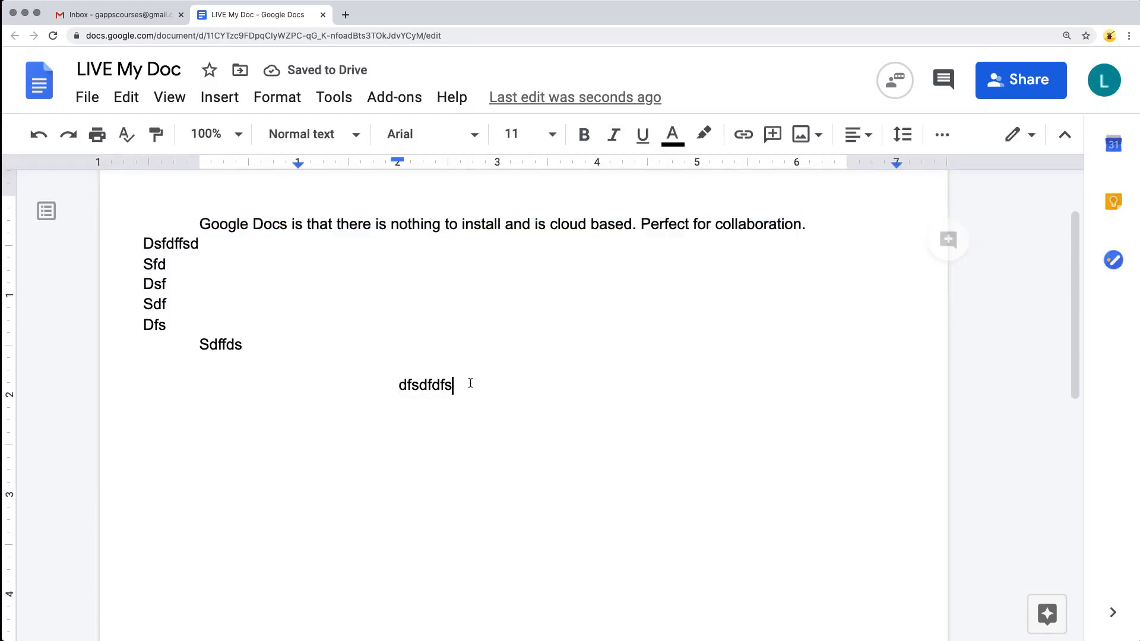
key(Return)
text(Google Docs is that there is nothing to install and is cloud based. Perfect for collaboration.Google Docs is that there is nothing to install and is cloud based. Perfect for collaboration.Google Docs is that there is nothing to install and is cloud based. Perfect for collaboration.Google Docs is that there is nothing to install and is cloud based. Perfect for collaboration.Google Docs is that there is nothing to install and is cloud based. Perfect for collaboration.Google Docs is that there is nothing to install and is cloud based. Perfect for collaboration.Google Docs is that there is nothing to install and is cloud based. Perfect for collaboration.Google Docs is that there is nothing to install and is cloud based. Perfect for collaboration. Google Docs is that there is nothing to install and is cloud based. Perfect for collaboration.  Google Docs is that there is nothing to install and is cloud based. Perfect for collaboration.Google Docs is that there is nothing to install and is cloud based. Perfect for collaboration.Google Docs is that there is nothing to install and is cloud based. Perfect for collaboration.v)
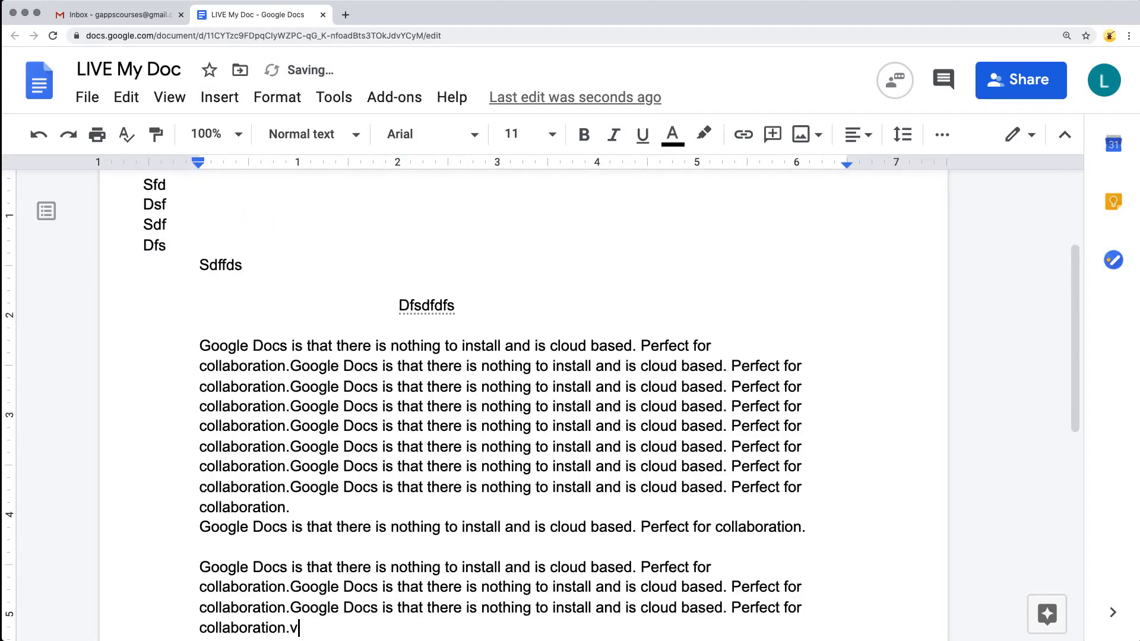
Select the pasted sample paragraphs, increase their indent, and undo the increase.
scroll(321, 428, down, 4)
drag(321, 428, 140, 442)
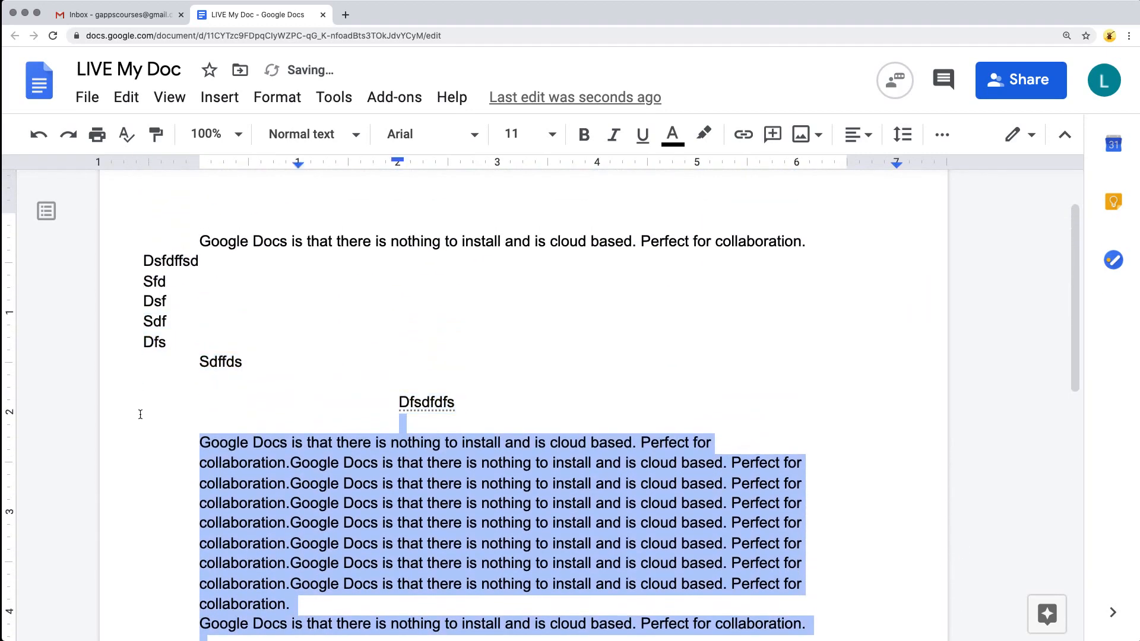
click(276, 99)
mouse_move(332, 201)
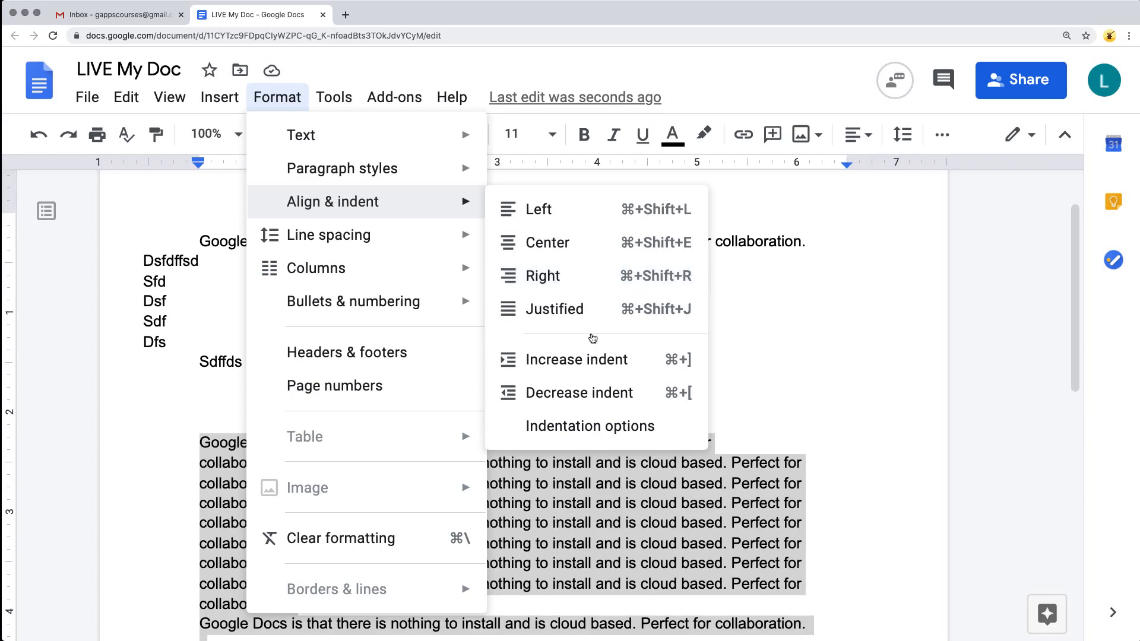
click(585, 353)
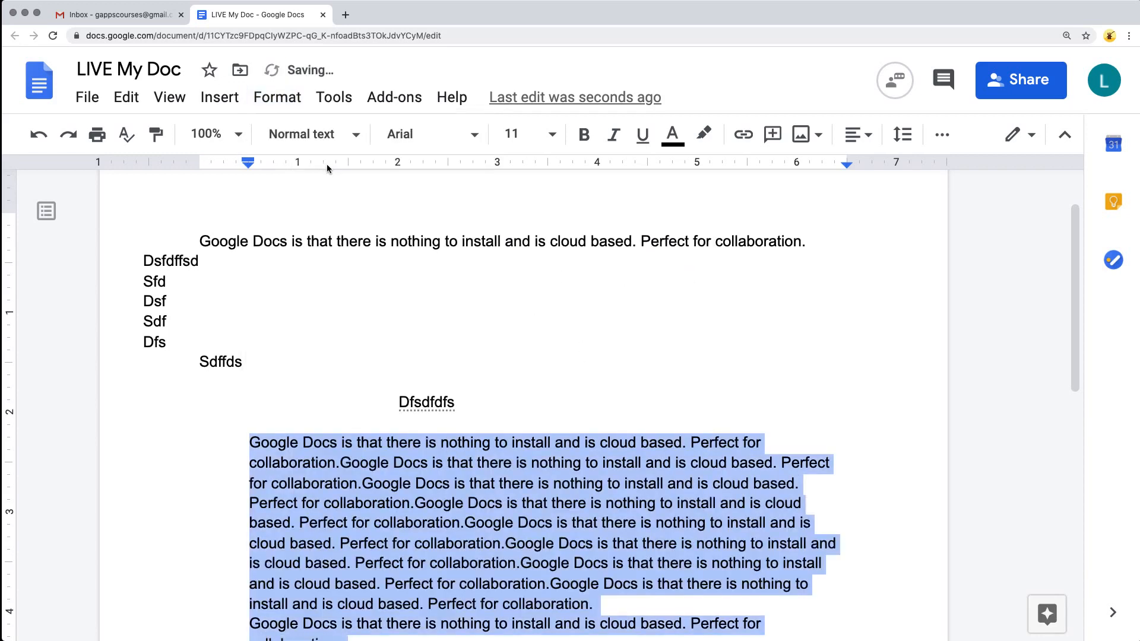
key(super+z)
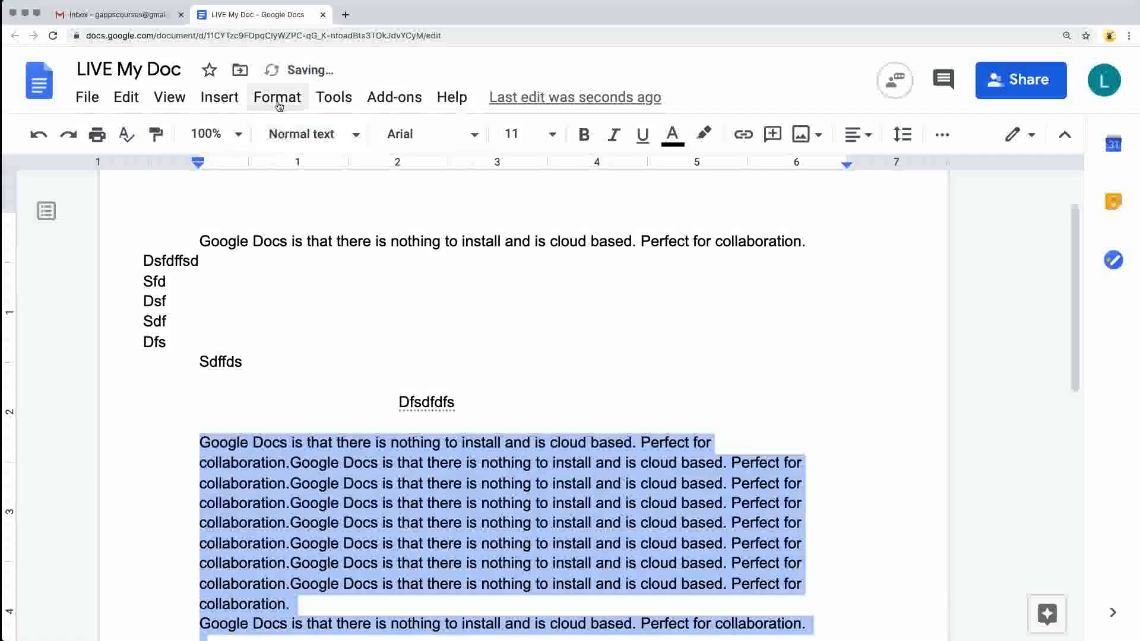
Try to decrease the indent of the selected sample paragraphs.
click(279, 101)
mouse_move(344, 212)
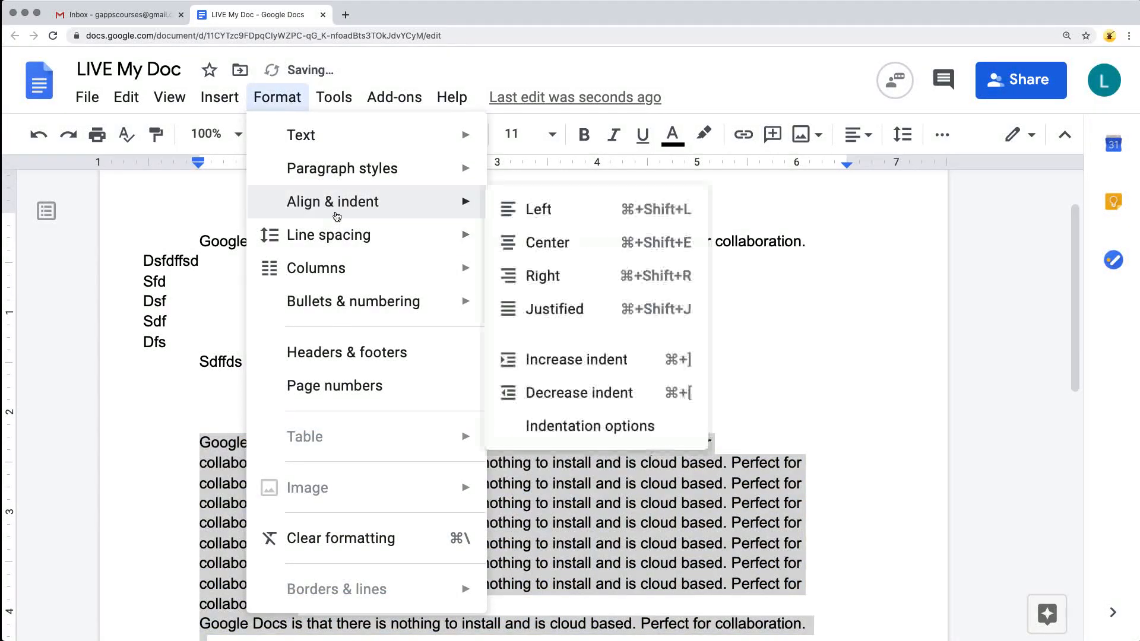
click(600, 385)
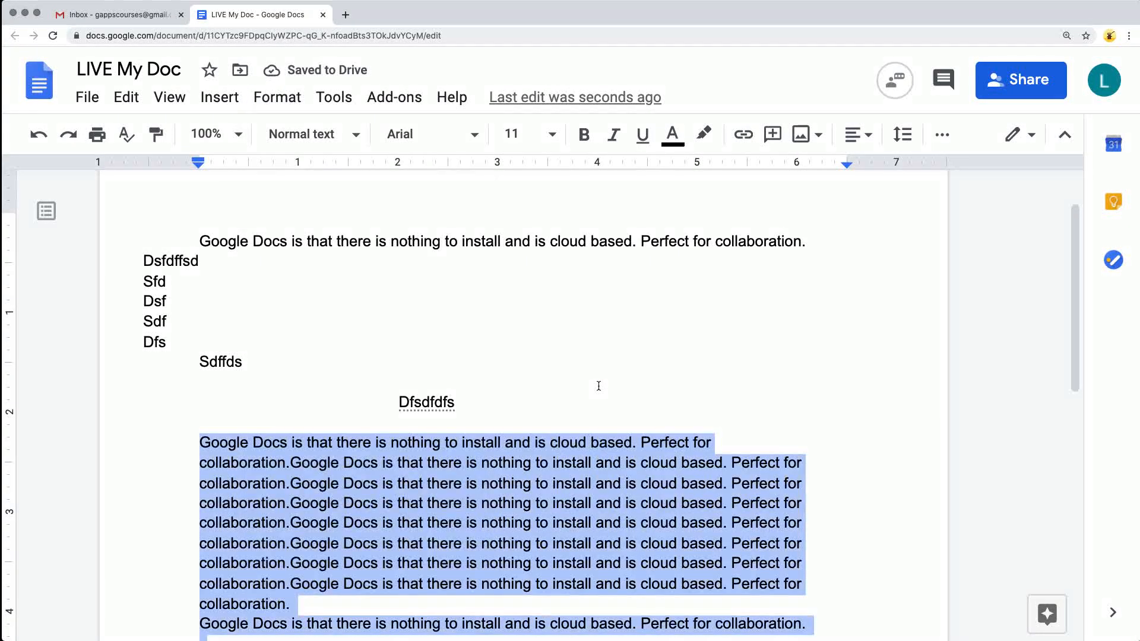
Apply a first-line special indent of 2 inches to the selected sample paragraphs.
click(225, 105)
mouse_move(274, 114)
mouse_move(294, 205)
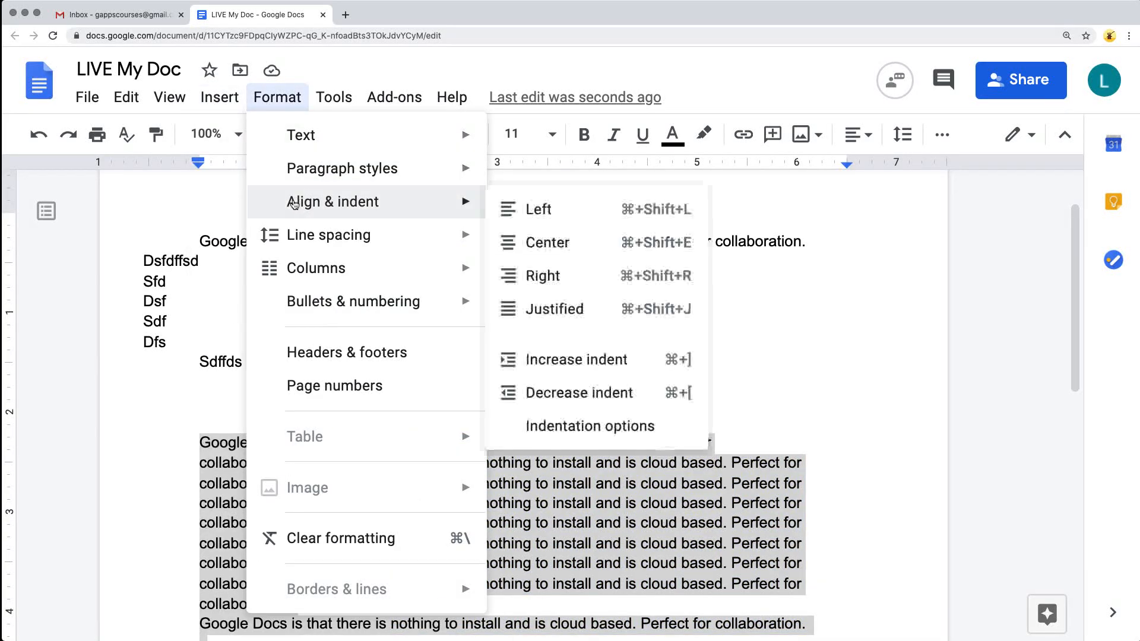
click(601, 426)
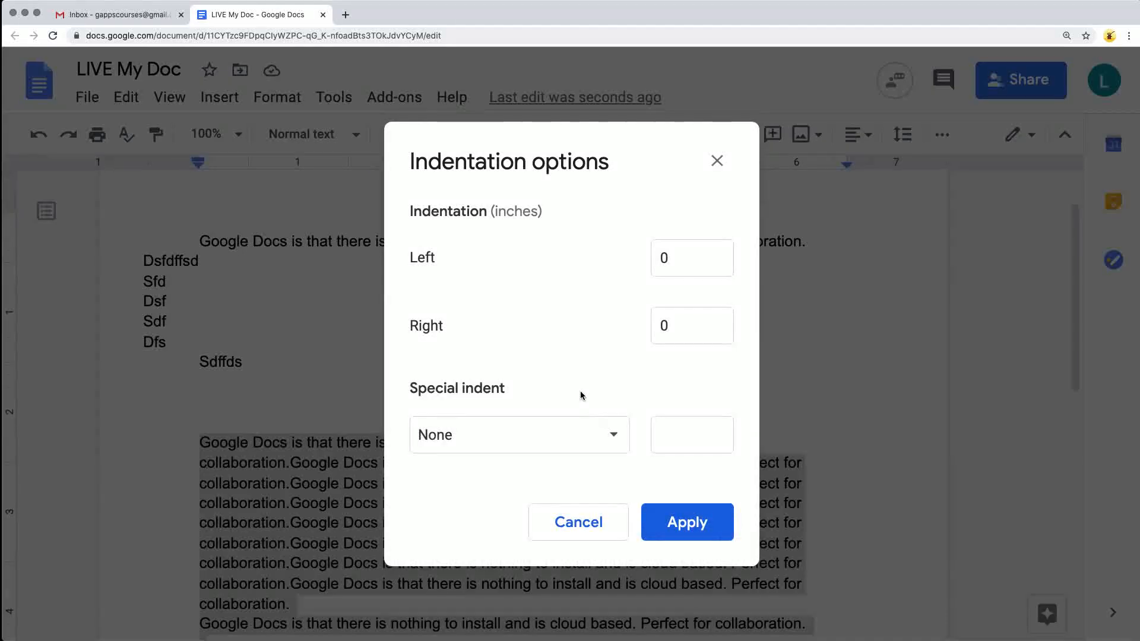
click(542, 434)
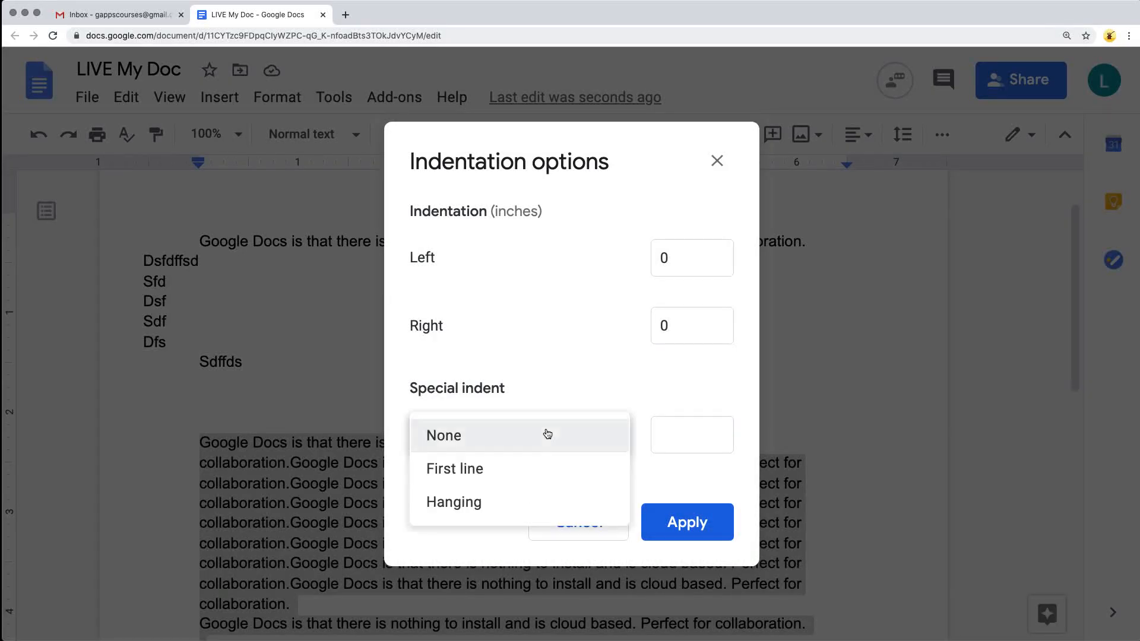
click(527, 468)
drag(674, 434, 628, 438)
text(2)
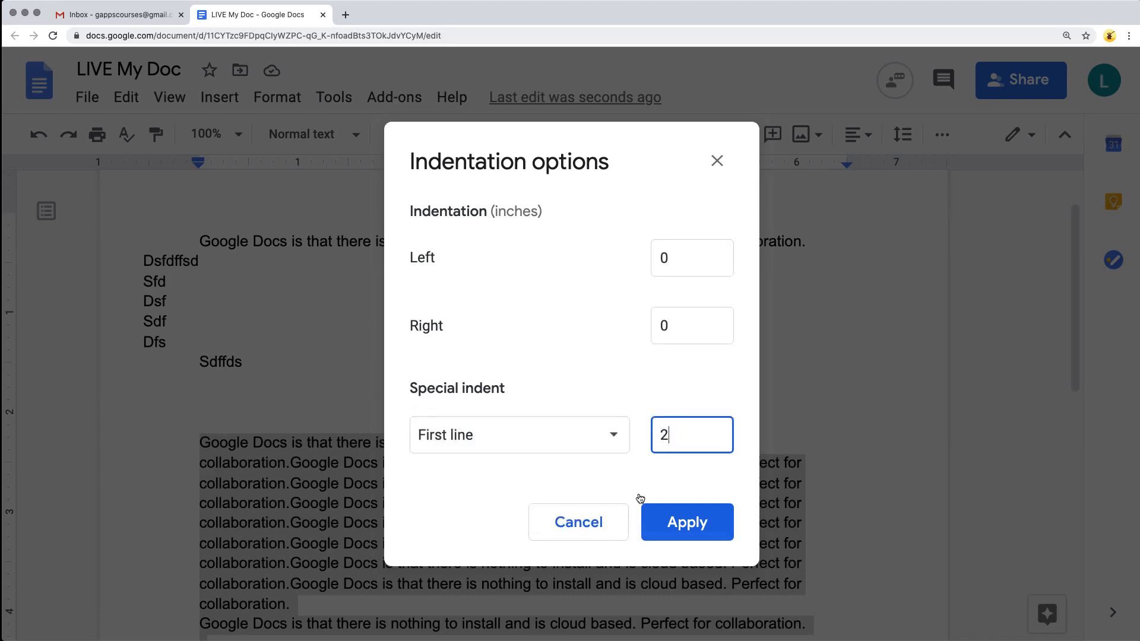
click(686, 522)
click(477, 501)
scroll(416, 309, down, 4)
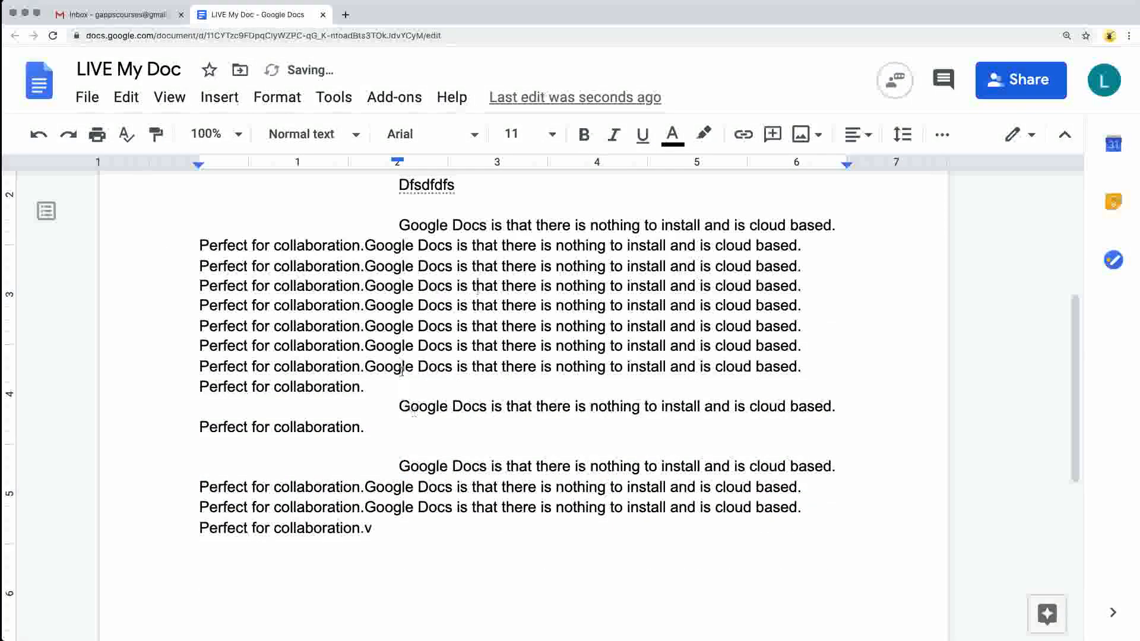
scroll(447, 511, up, 1)
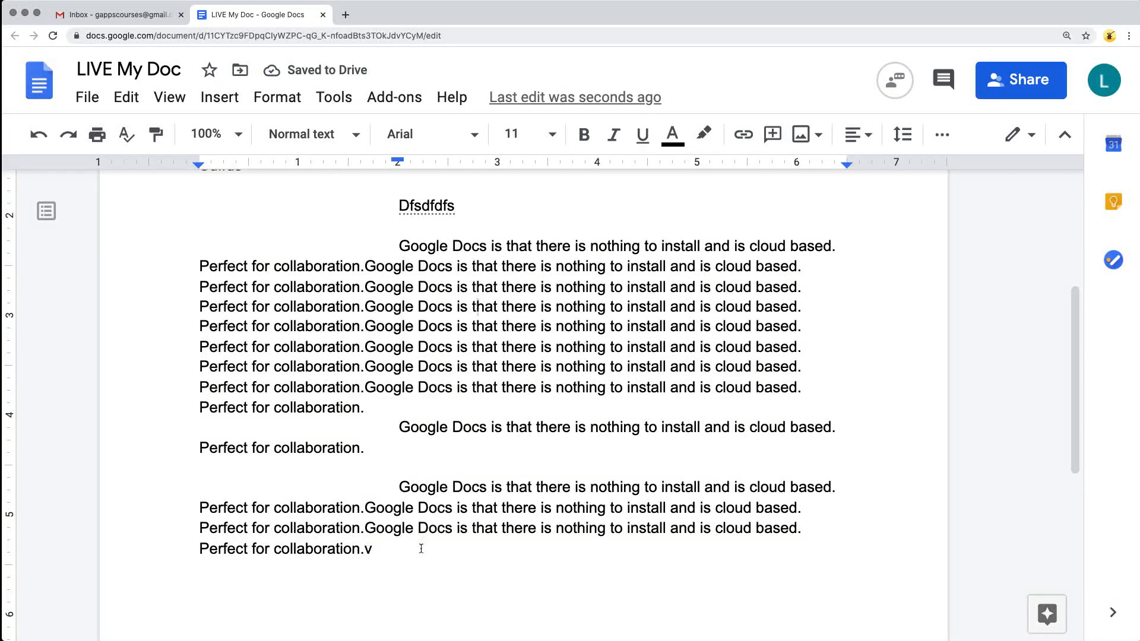
Add blank lines after the indented paragraphs and paste the Google Docs sentence five times as a new paragraph.
key(Return)
key(Return)
key(Return)
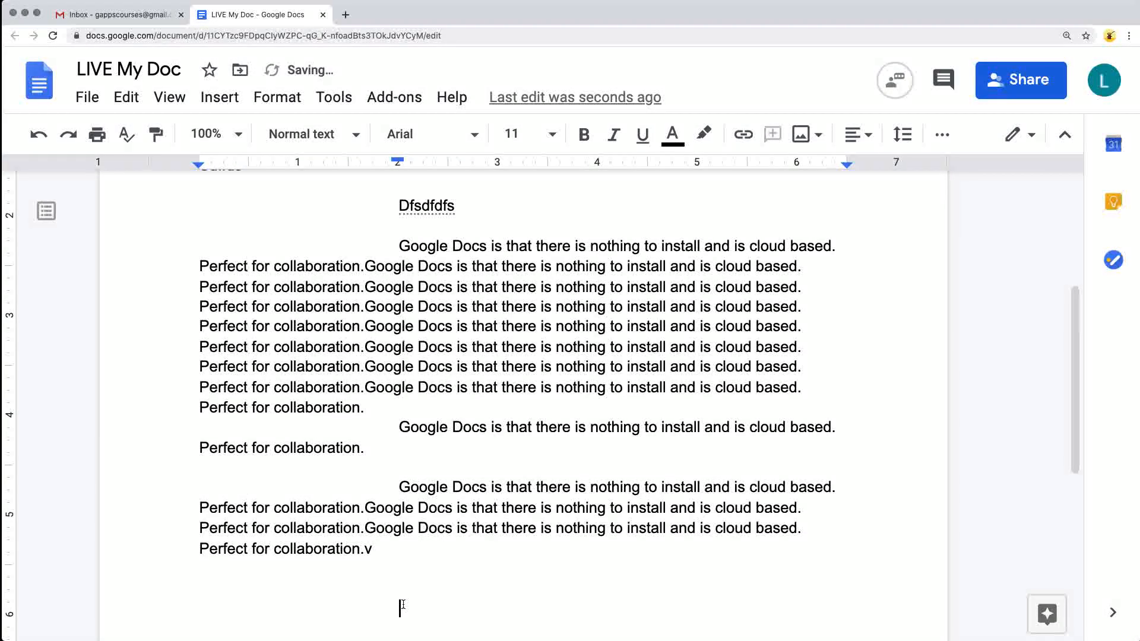
text(Google Docs is that there is nothing to install and is cloud based. Perfect for collaboration.)
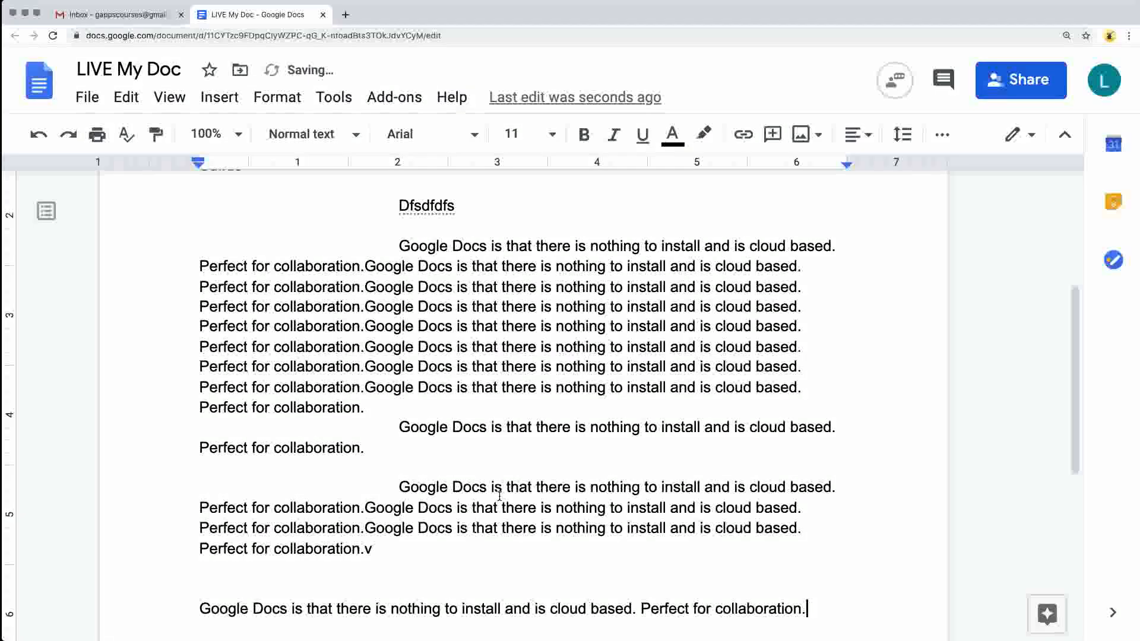
text(Google Docs is that there is nothing to install and is cloud based. Perfect for collaboration.)
key(super+v)
key(super+v)
key(super+v)
Leave a blank line and paste the Google Docs sentence three times as another paragraph.
key(Return)
key(Return)
key(super+v)
key(super+v)
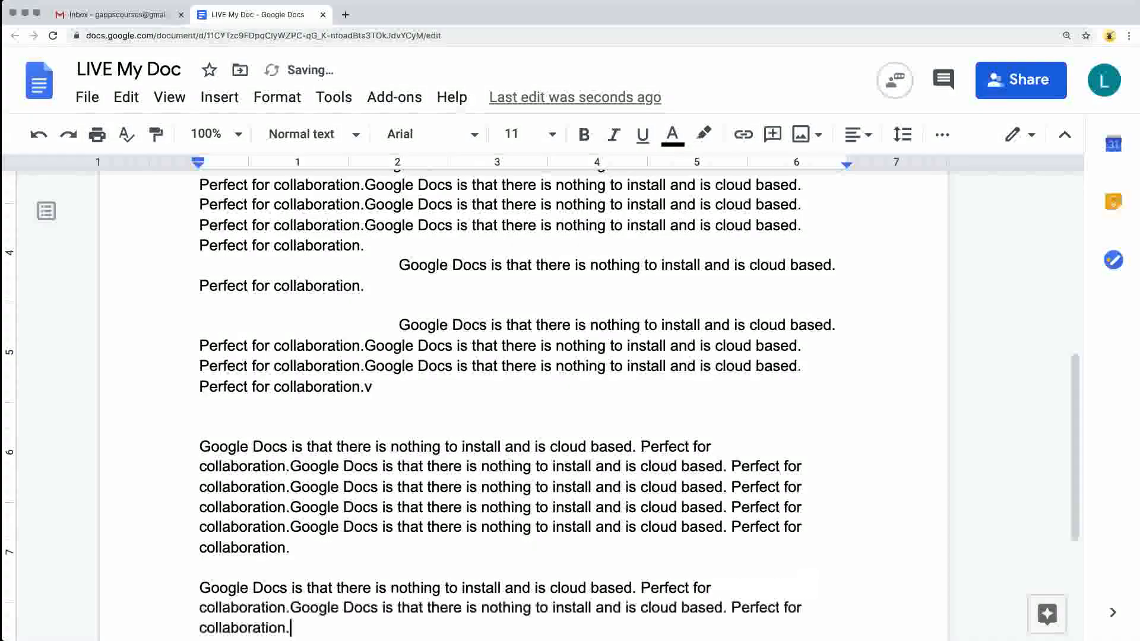
text(Google Docs is that there is nothing to install and is cloud based. Perfect for collaboration.)
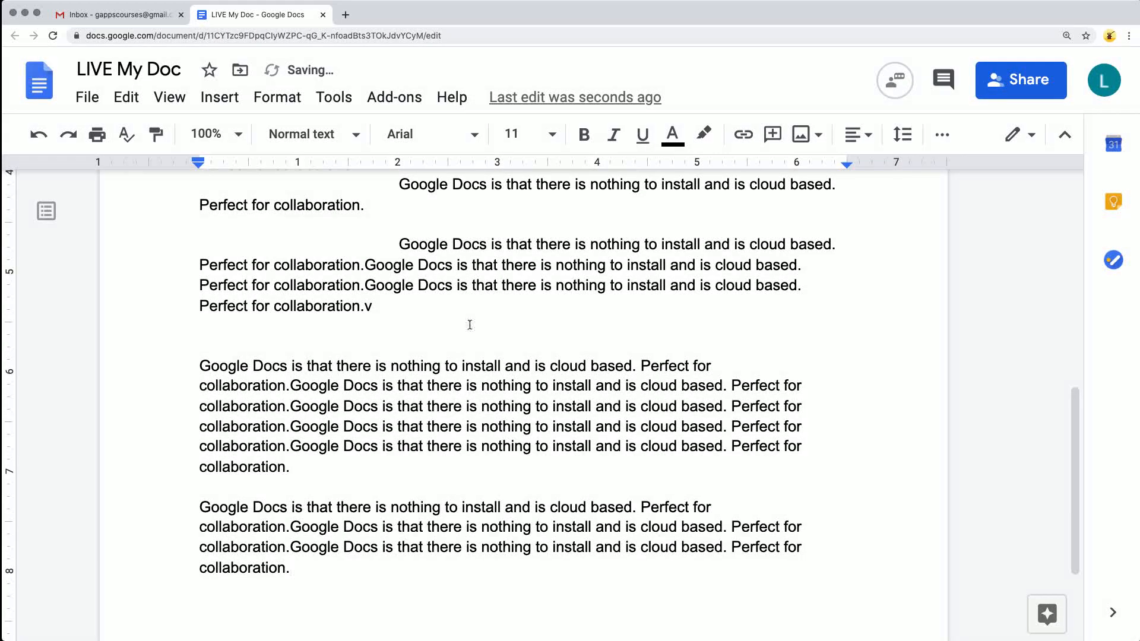
Copy the last first-line-indented paragraph and paste it at the end of the text and twice more on a new page.
drag(470, 325, 302, 257)
key(super+c)
click(353, 588)
key(super+v)
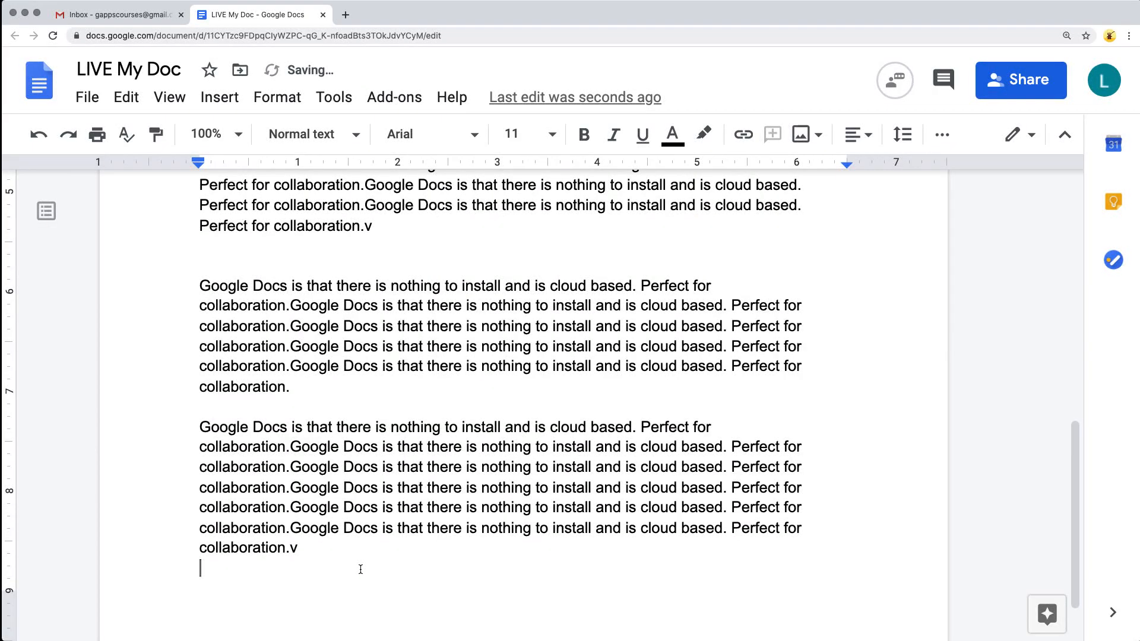
key(super+Return)
key(super+v)
key(super+v)
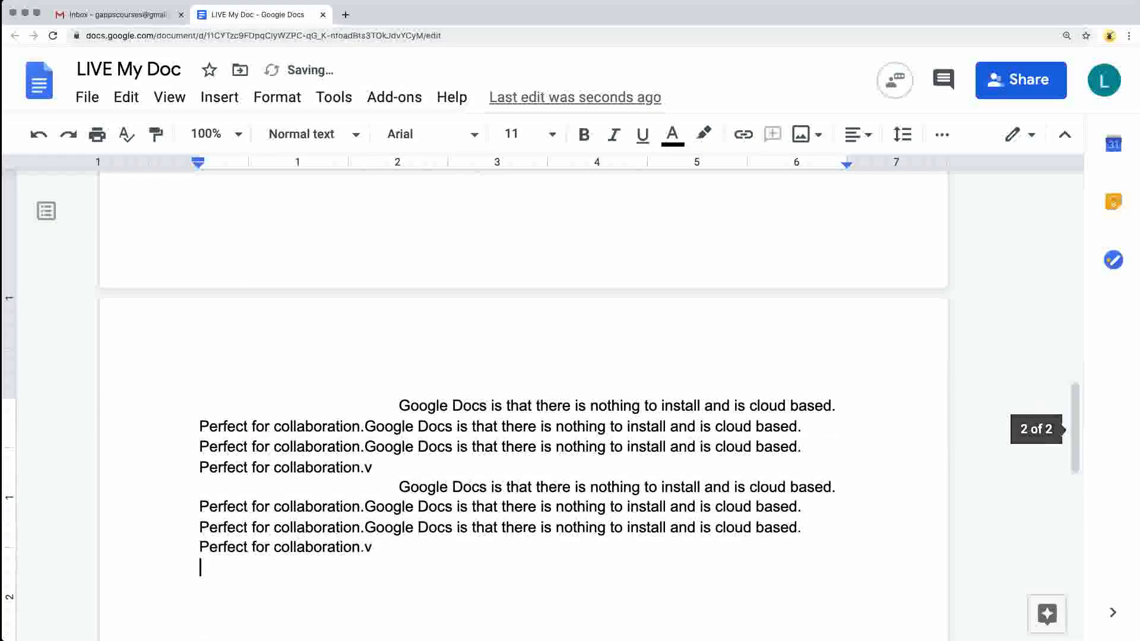
Add a line reading sddfdsf below the pasted paragraphs on the second page.
text(sddfdsf)
key(Return)
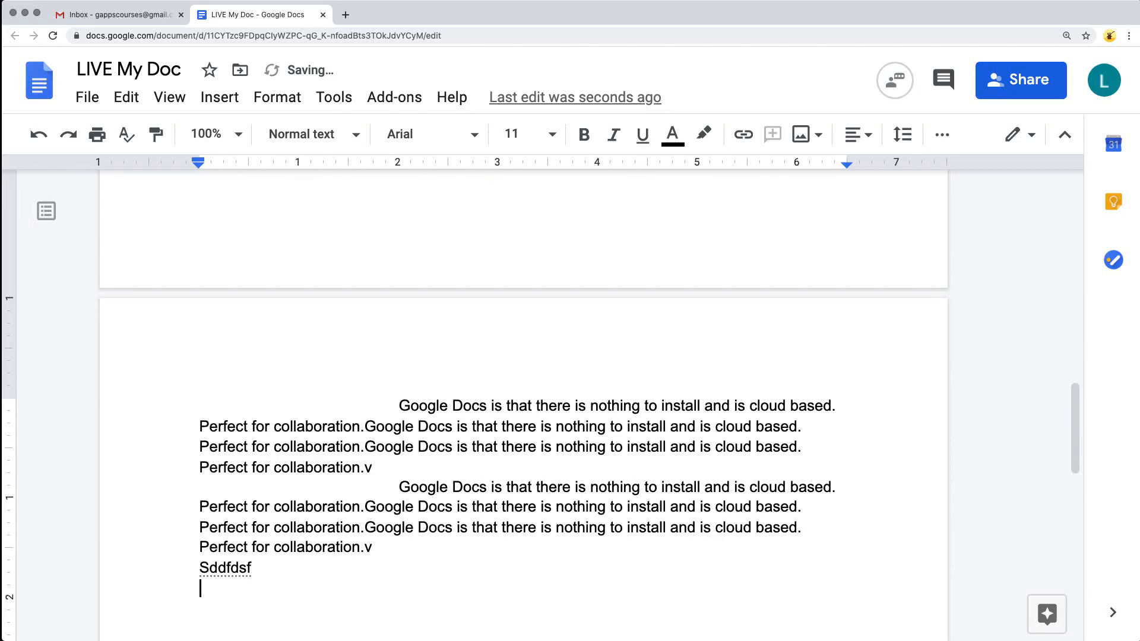
click(397, 478)
scroll(378, 450, up, 15)
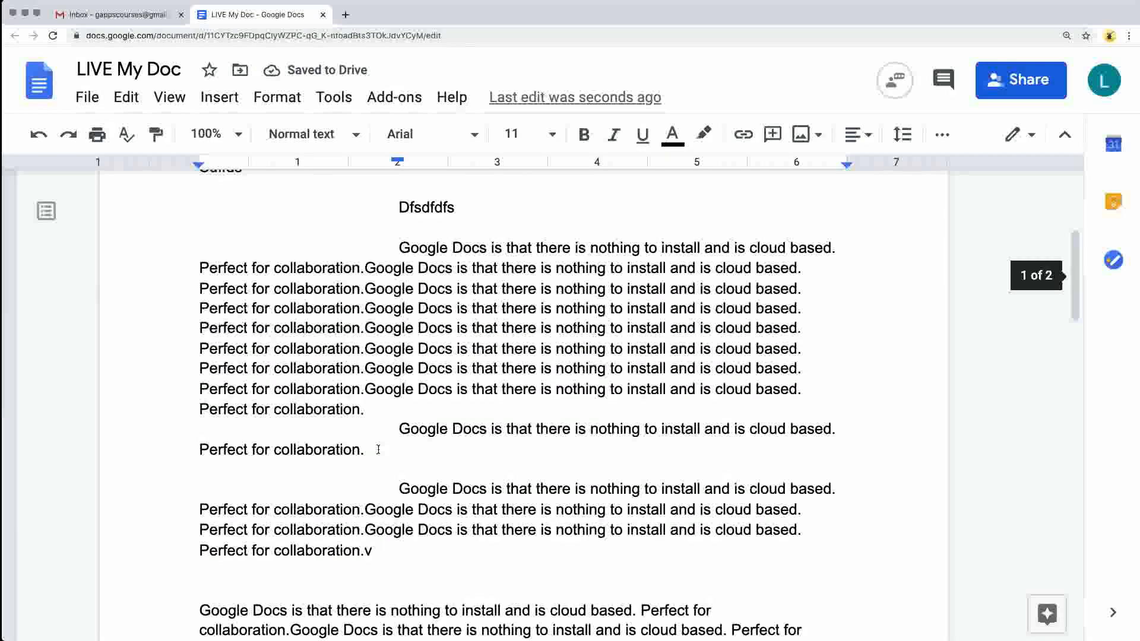